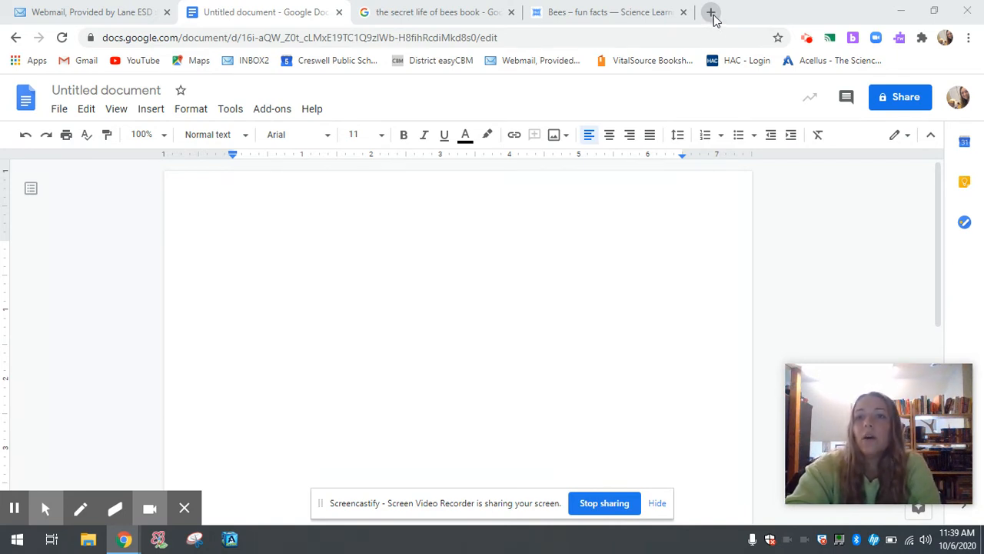
Open a new browser tab, look at the Google apps list, then close the tab
left_click(712, 14)
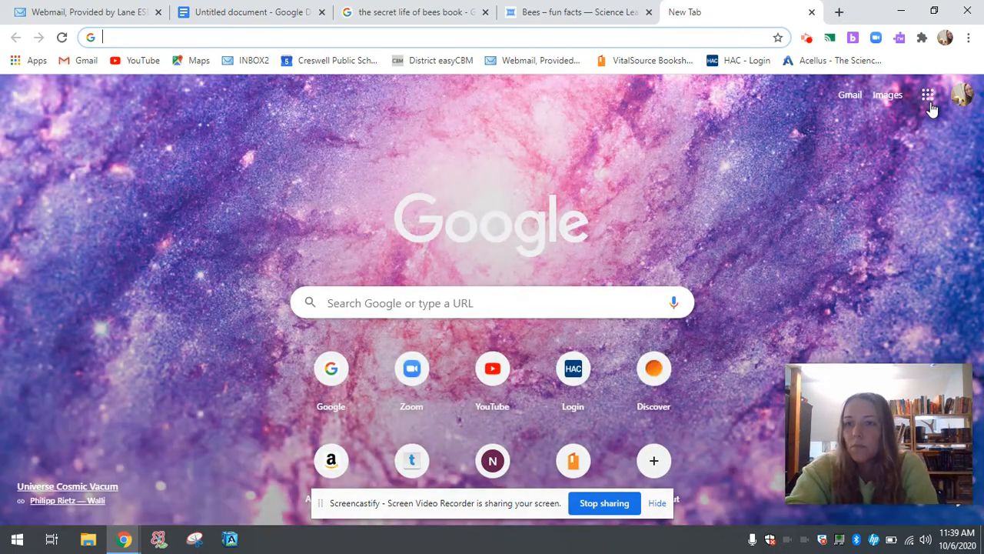
left_click(929, 96)
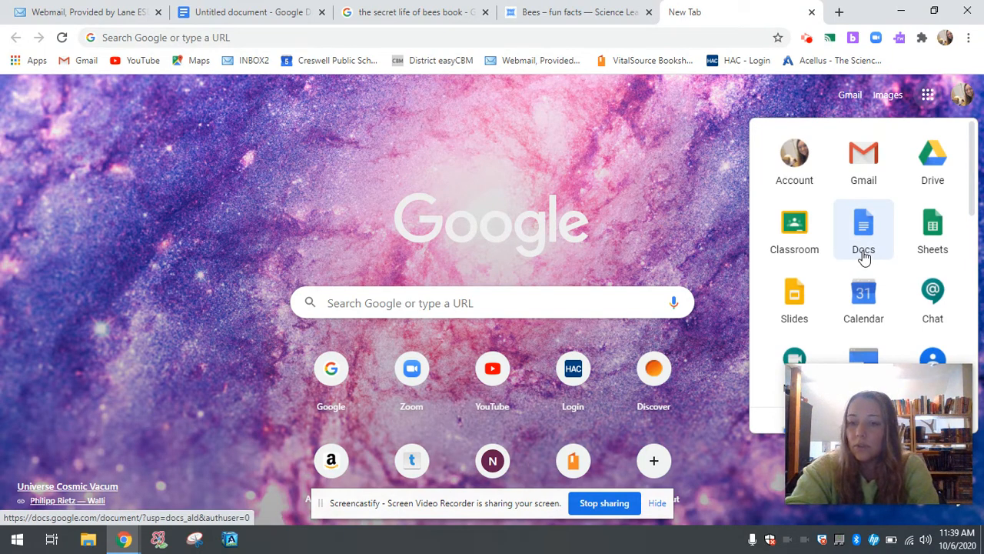
mouse_move(863, 413)
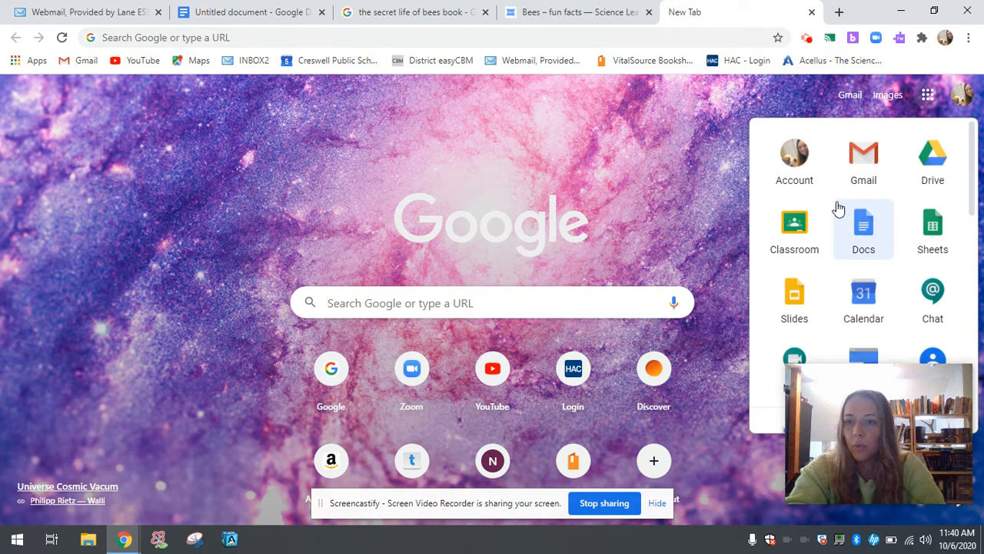
left_click(811, 12)
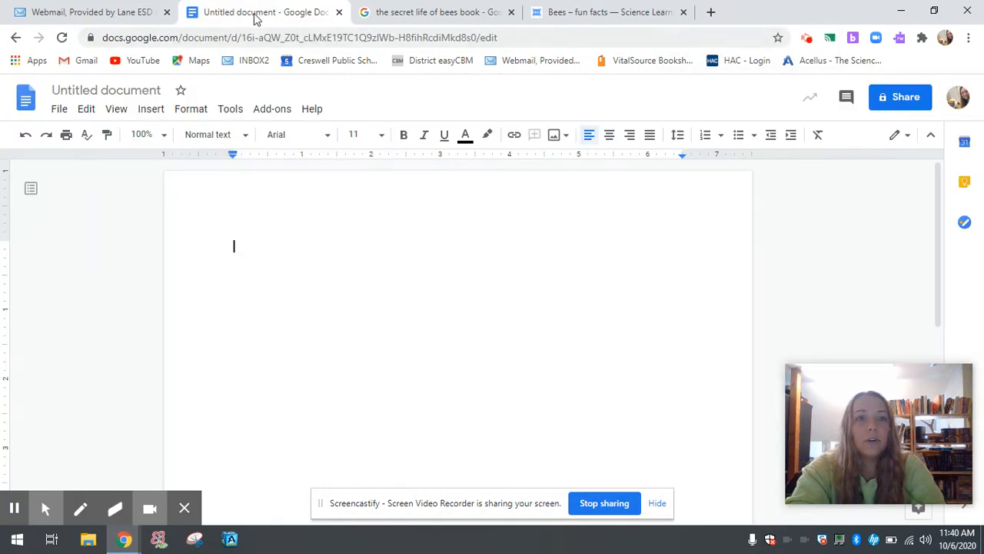
Rename the document to 'MLA Format Template'
left_click(79, 87)
type("ML")
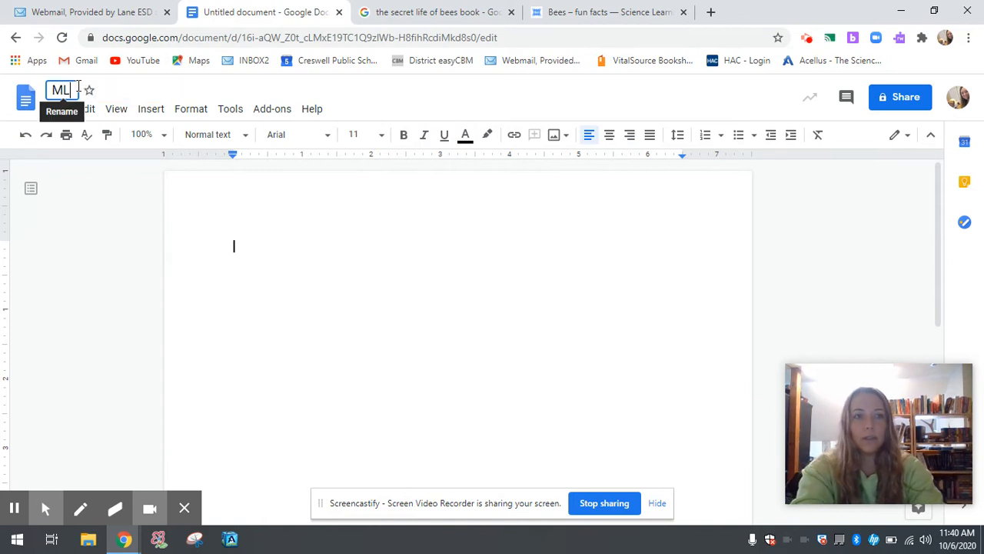
type("A Format")
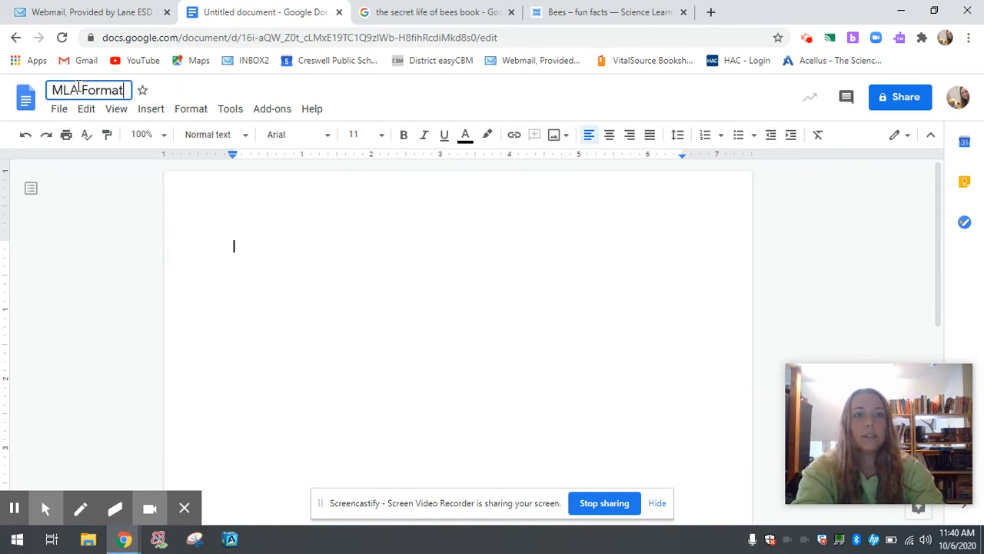
type(" Template")
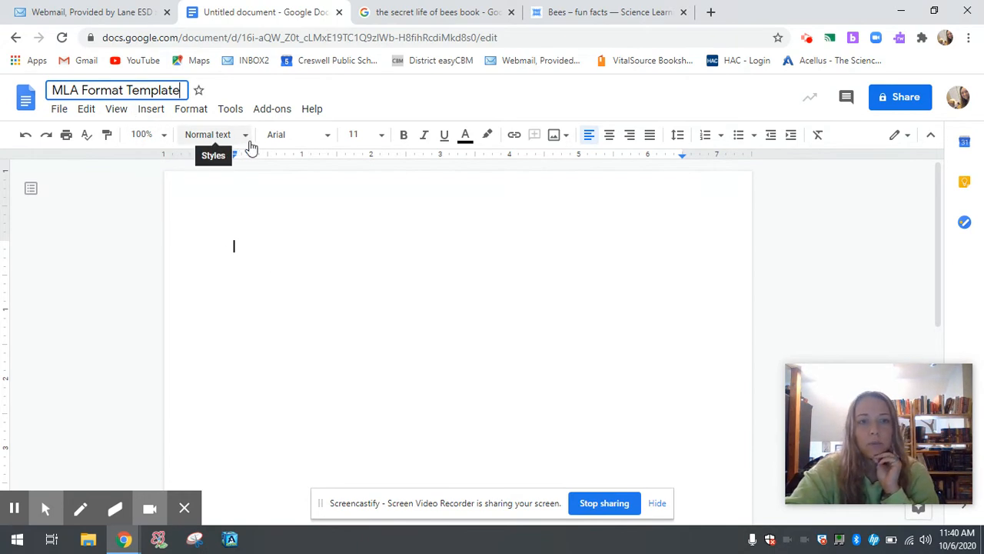
Change the document font from Arial to Times New Roman using the font list
left_click(329, 142)
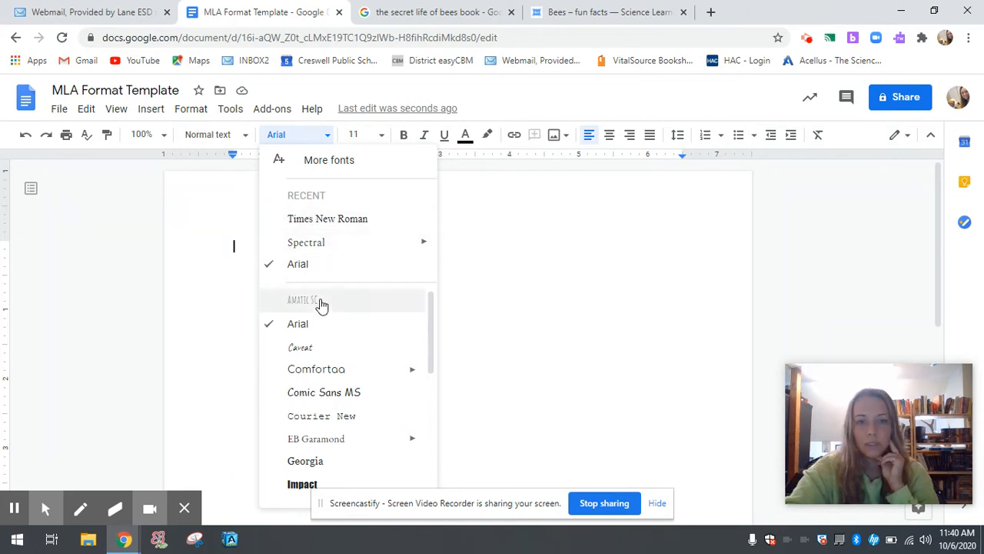
scroll(326, 350, "down", 1)
scroll(327, 348, "down", 5)
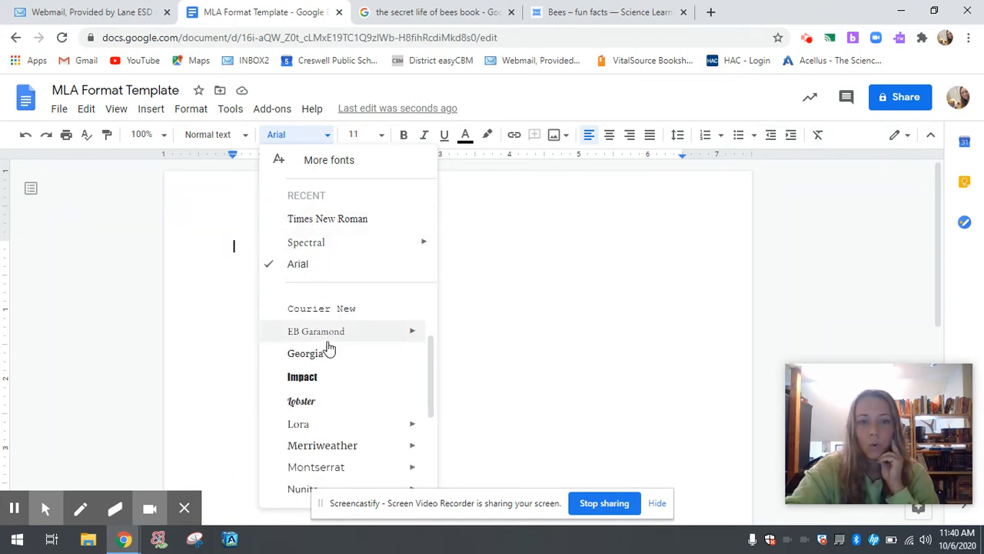
scroll(328, 349, "down", 1)
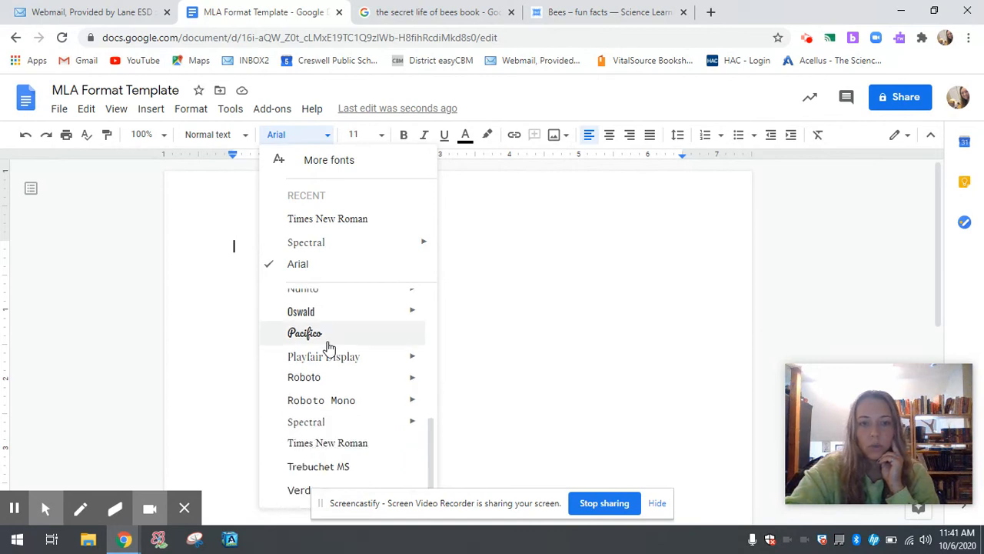
left_click(327, 449)
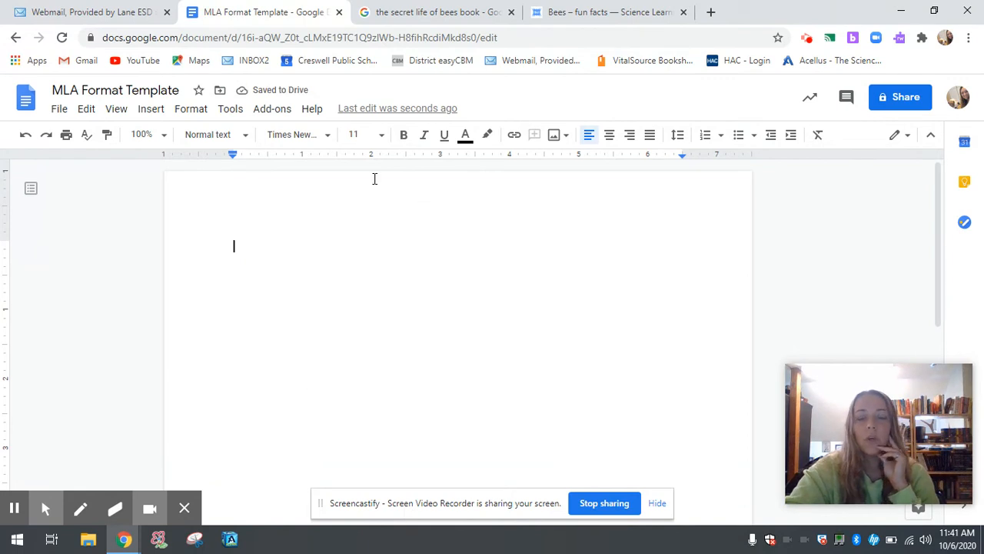
Set the font size to 12 and the line spacing to Double
left_click(382, 137)
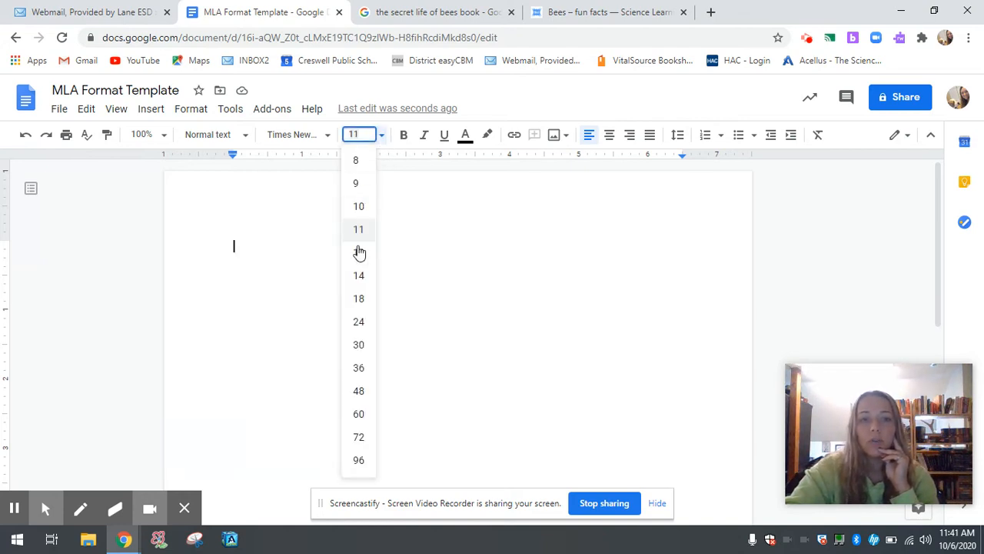
left_click(362, 135)
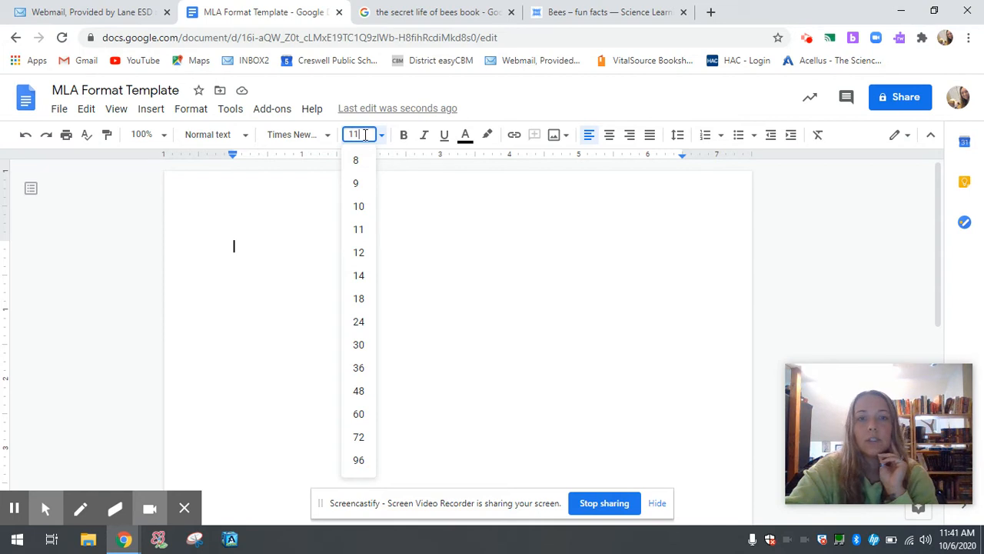
type("12")
left_click(443, 192)
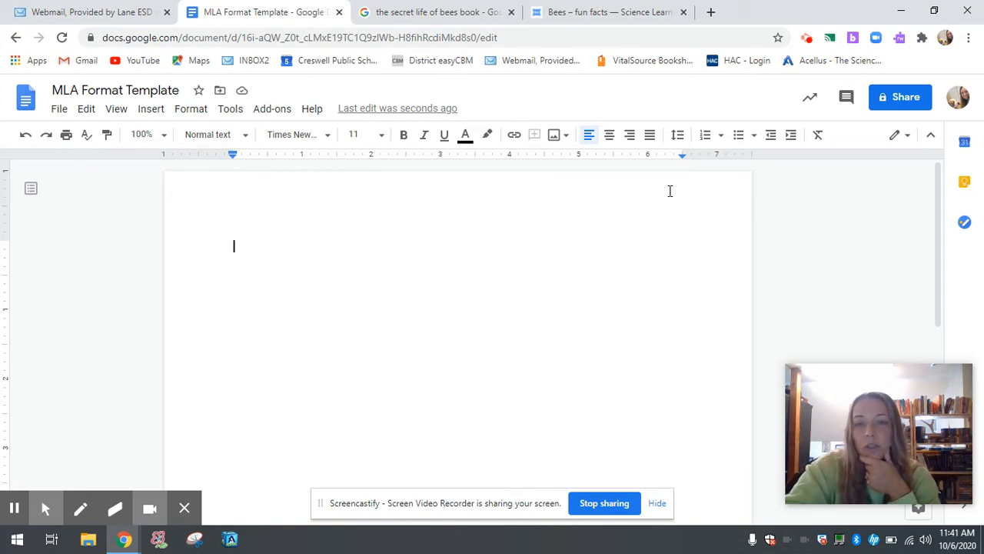
left_click(678, 140)
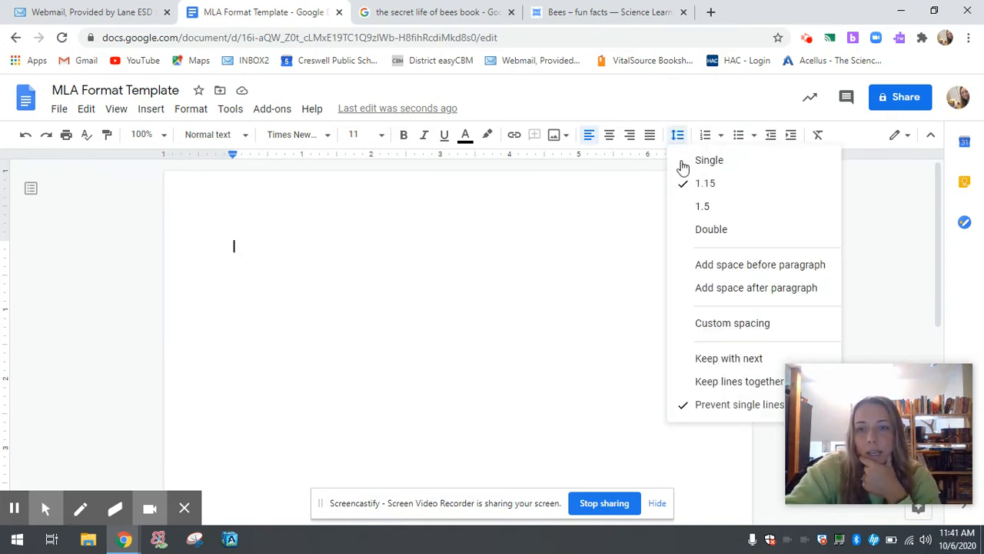
left_click(707, 231)
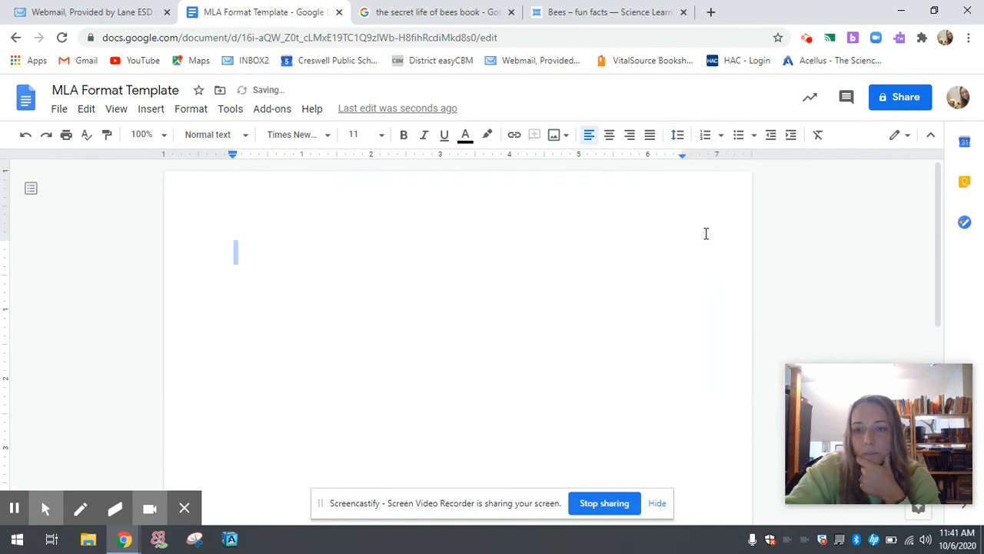
left_click(317, 271)
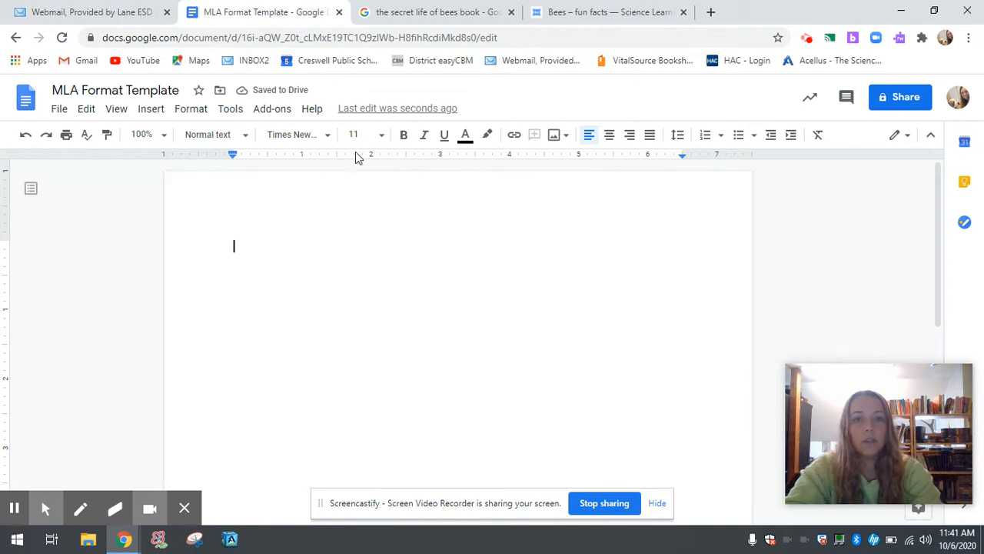
Reapply font size 12 from the size list and confirm line spacing is still Double
left_click(384, 138)
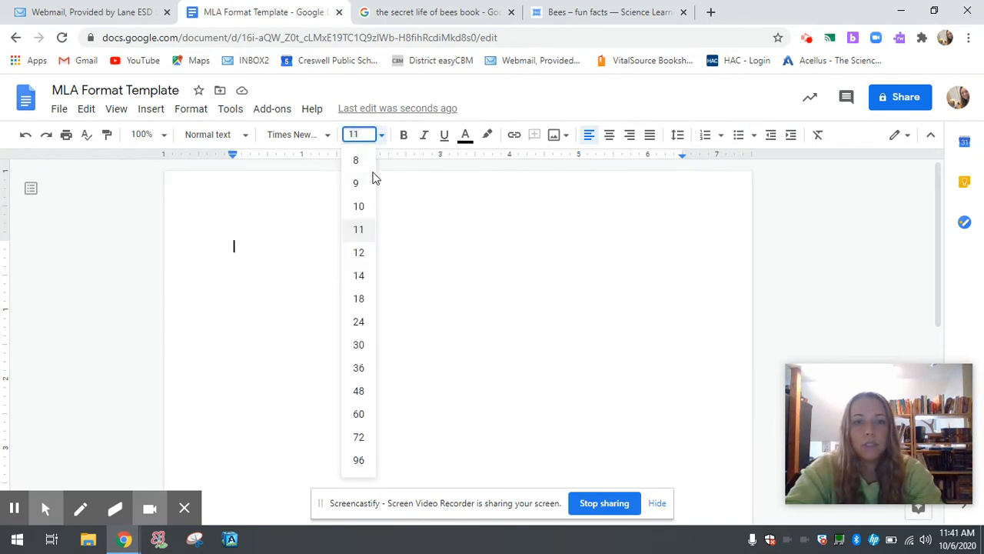
left_click(358, 250)
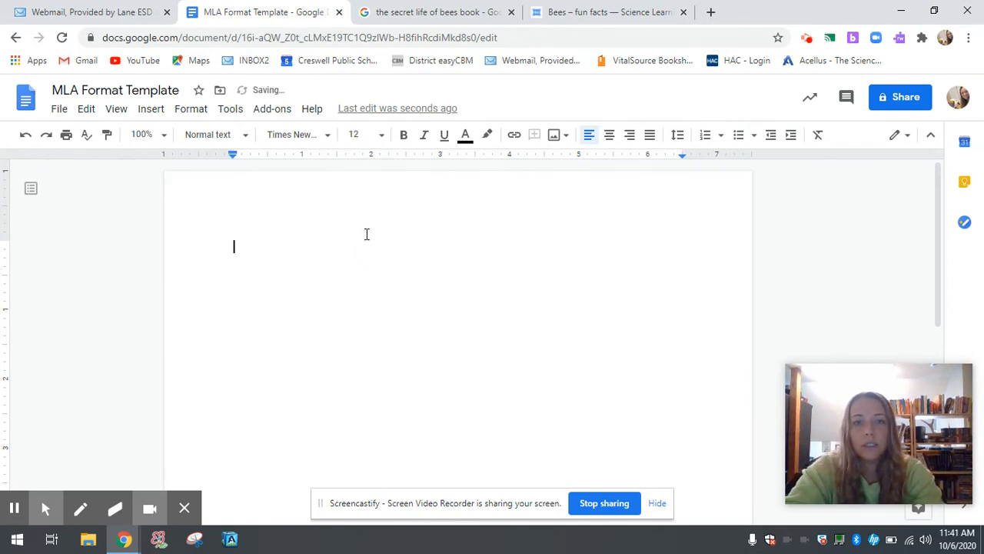
left_click(677, 135)
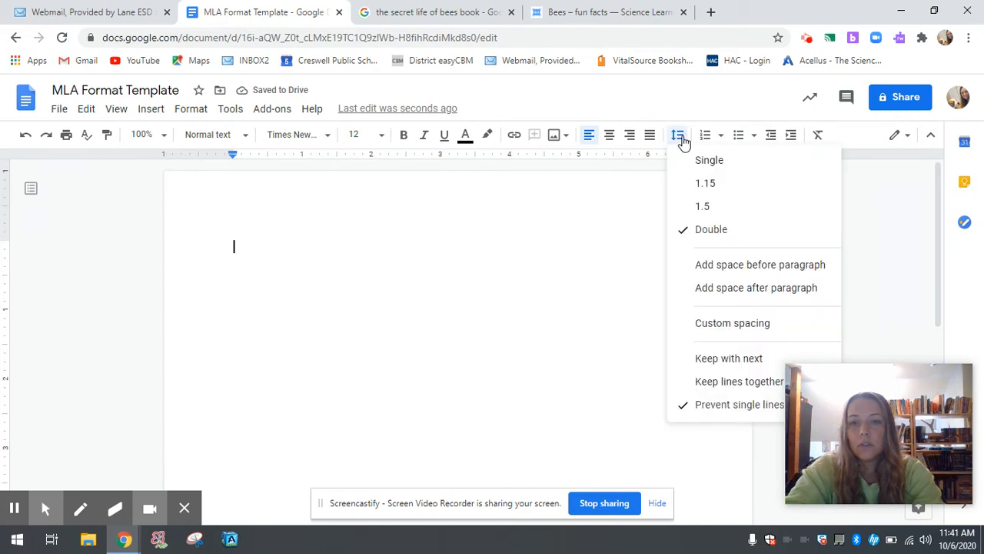
left_click(316, 226)
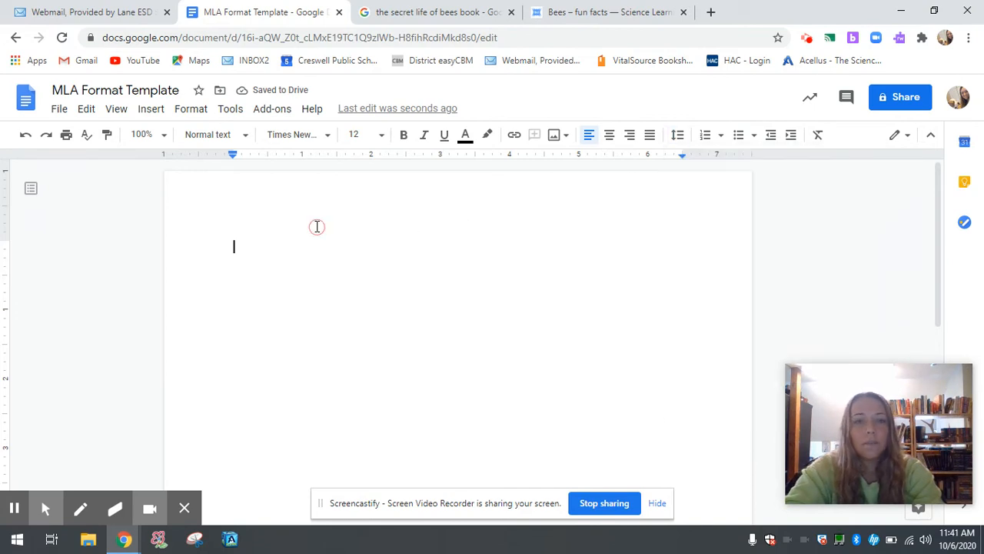
Type heading lines for the student's name, the teacher's name, 'Class Name: English 9' and 'Due Date:'
left_click(292, 277)
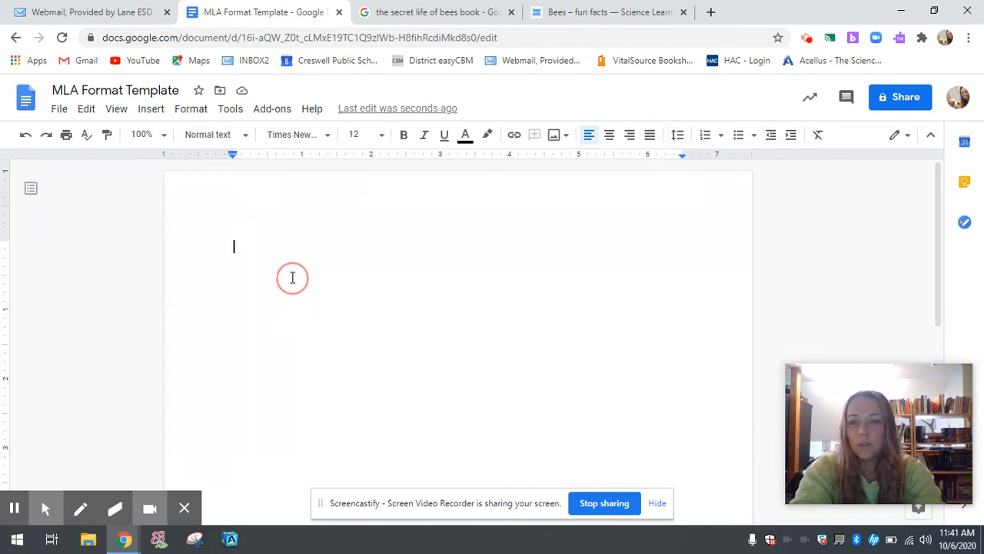
key("Return")
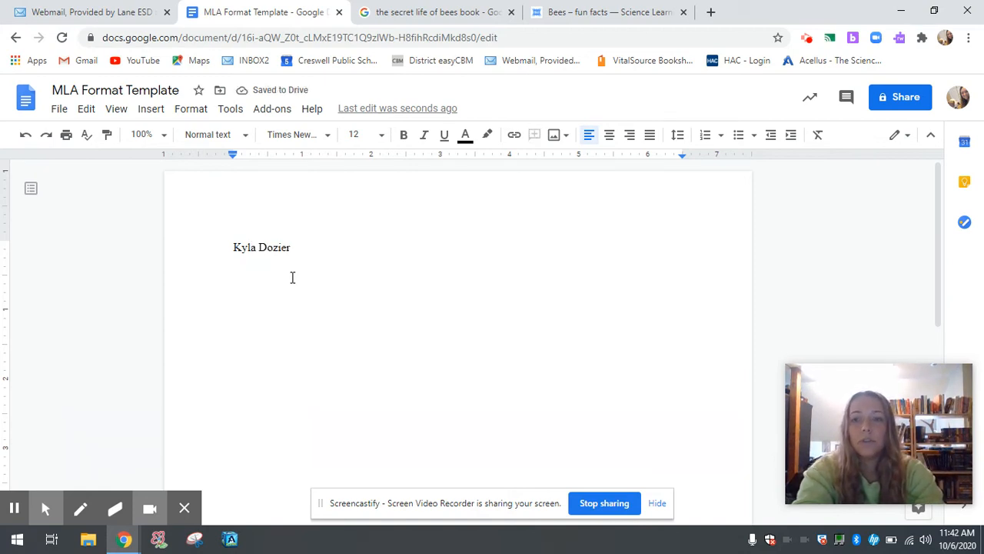
type("Teacher;s")
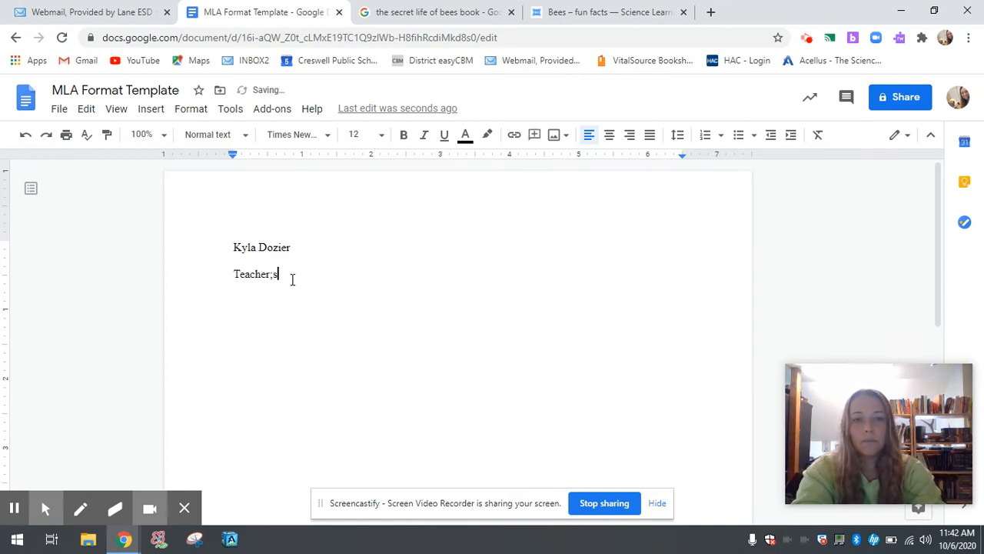
type("'s Nam")
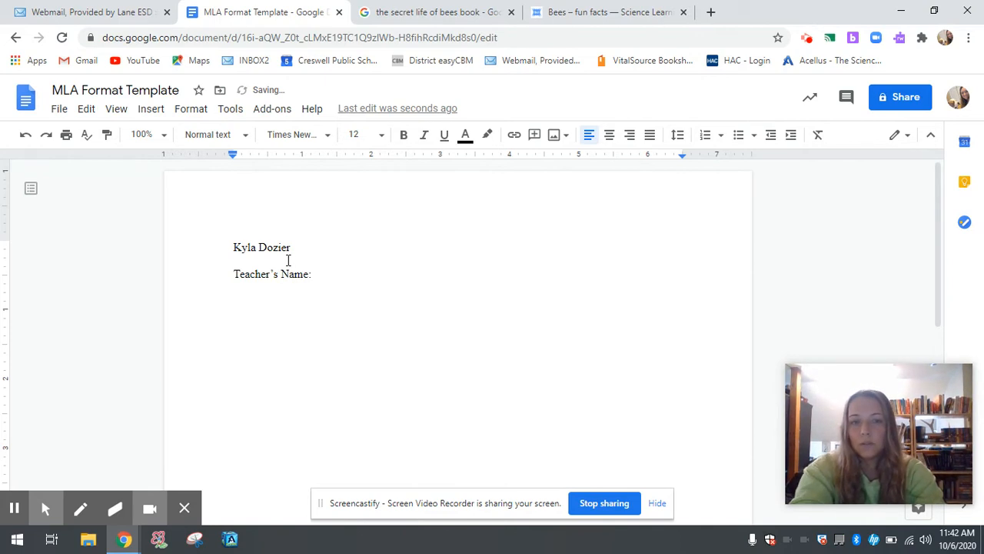
type("e: ")
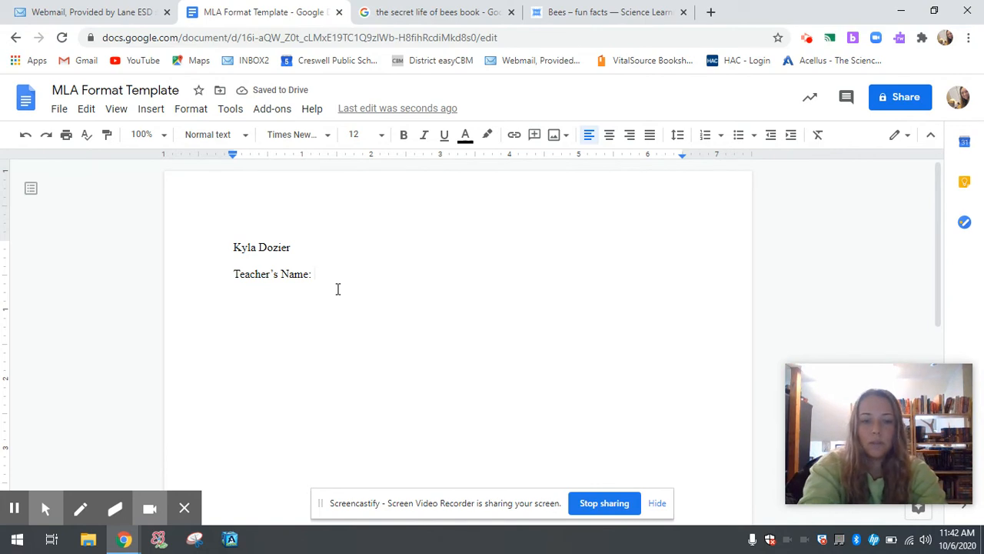
type("Mrs. Dozier")
key("Return")
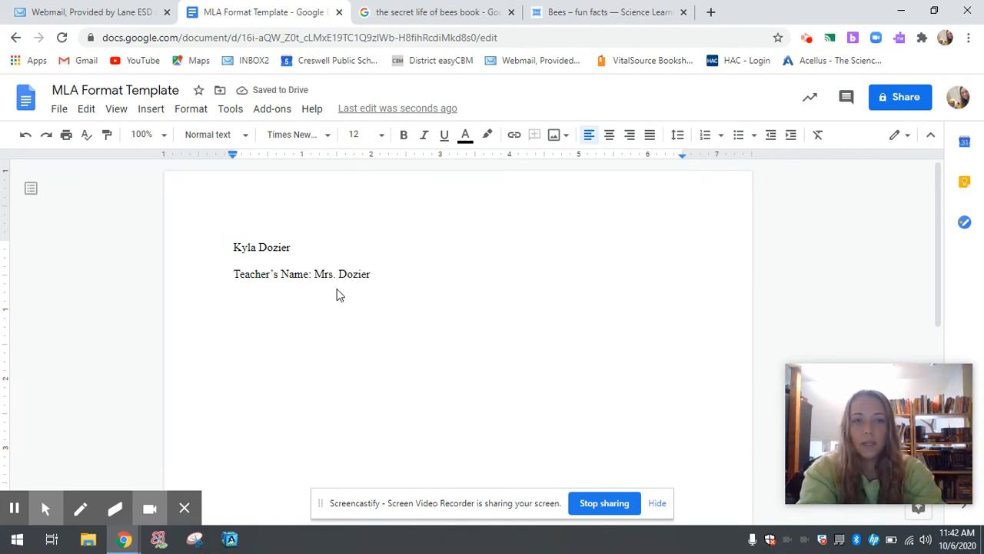
type("C")
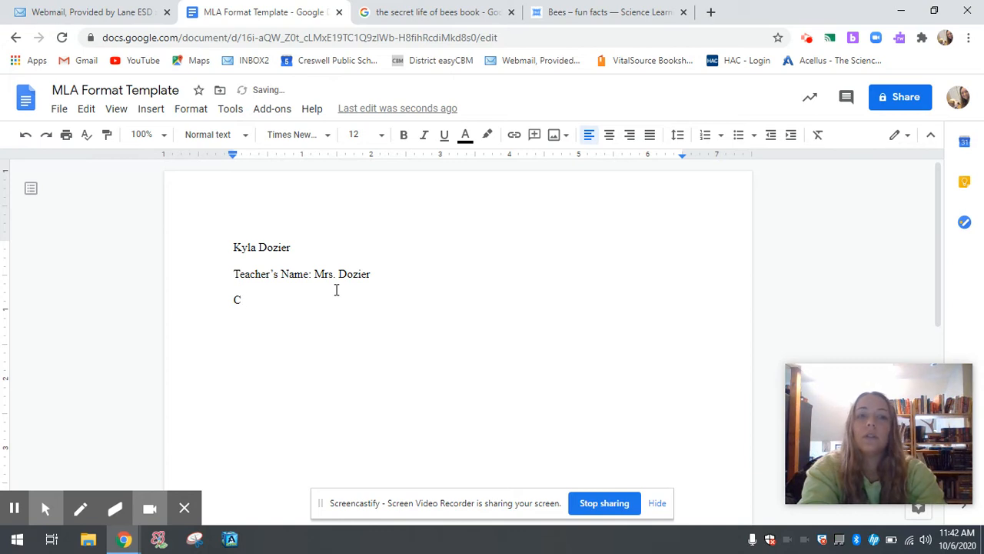
type("las")
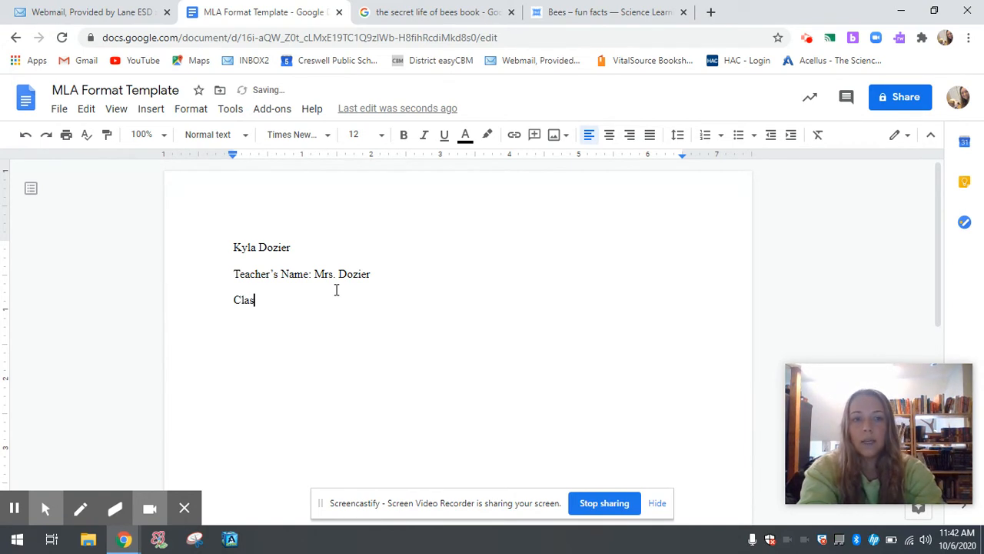
type("s Name: English 9")
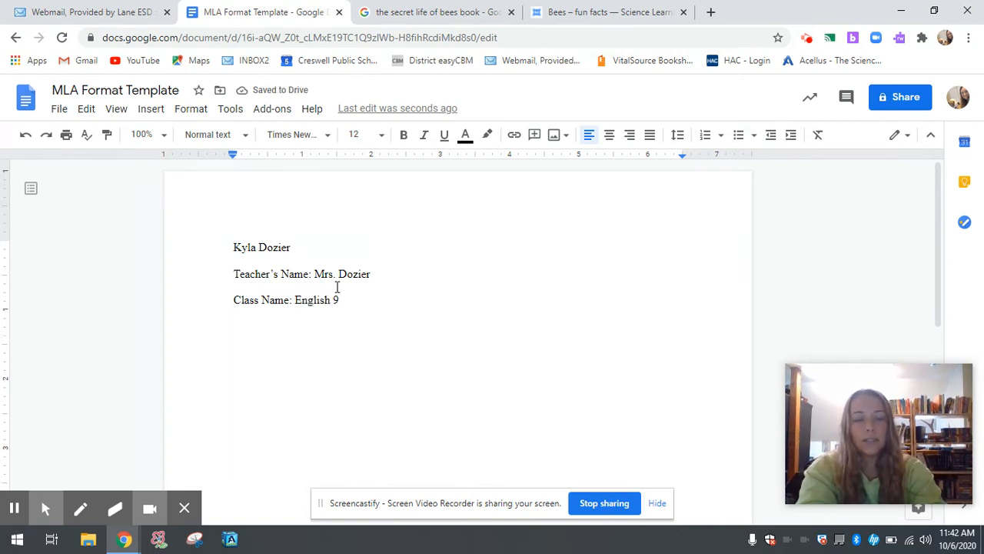
key("Return")
type("Due")
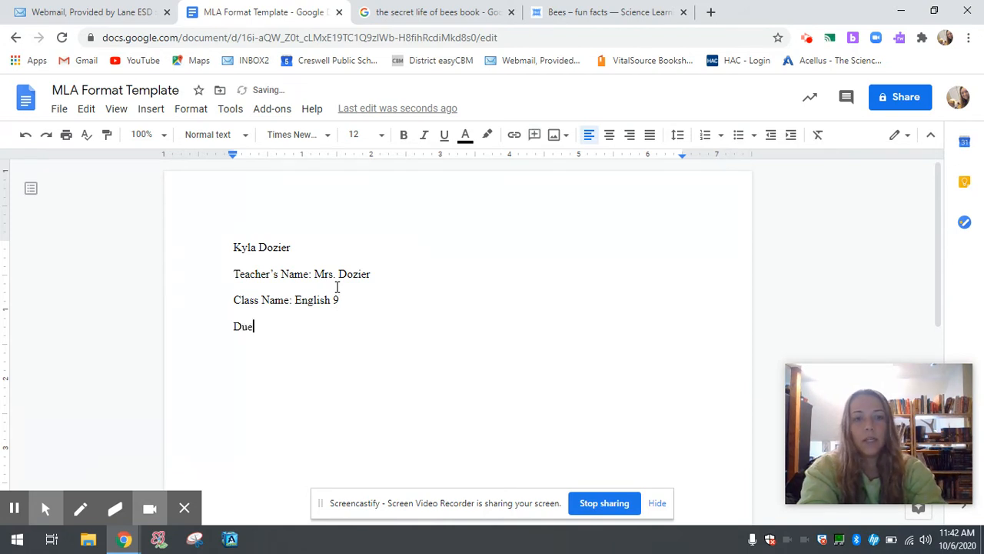
type(" Duteate:")
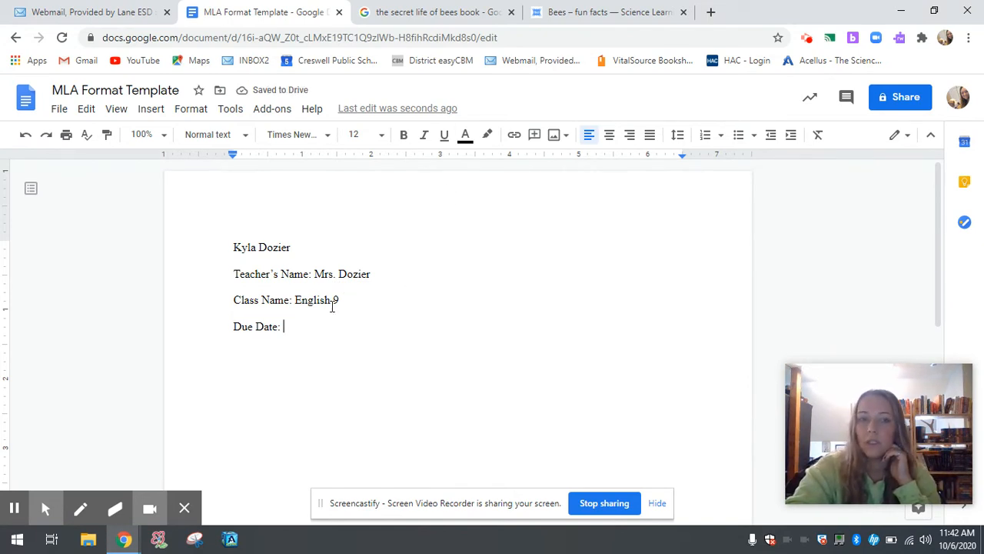
Open Google Classroom in a new tab from the Google apps grid
left_click(710, 11)
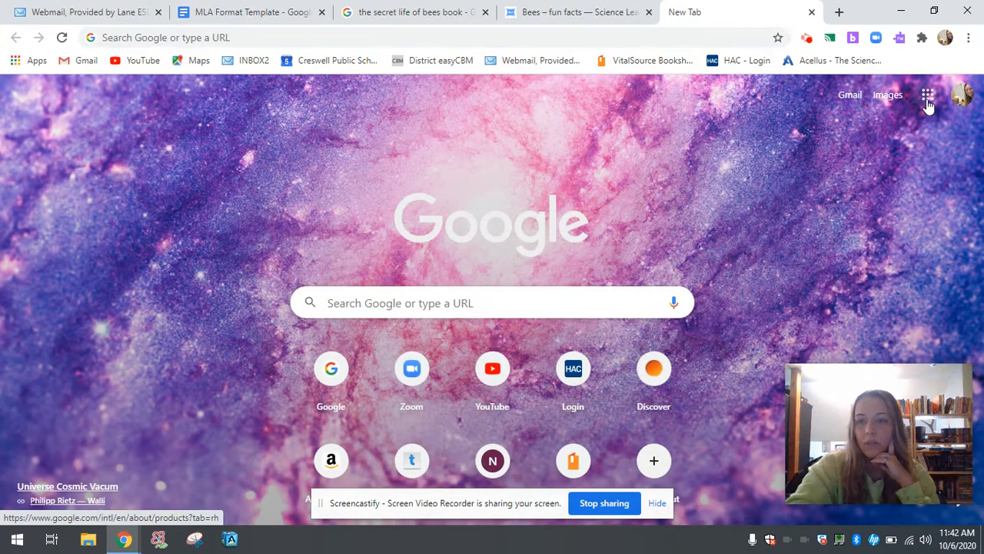
left_click(927, 94)
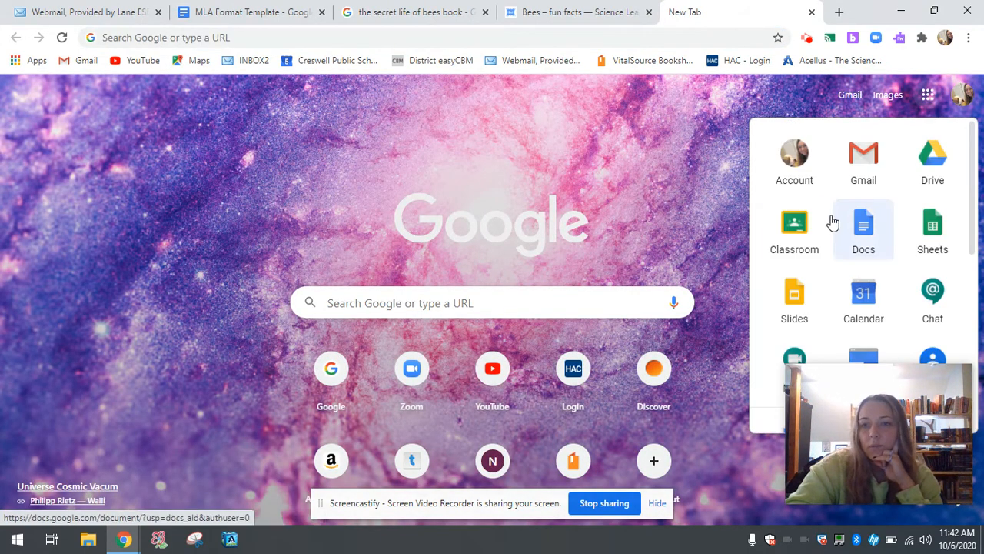
left_click(802, 234)
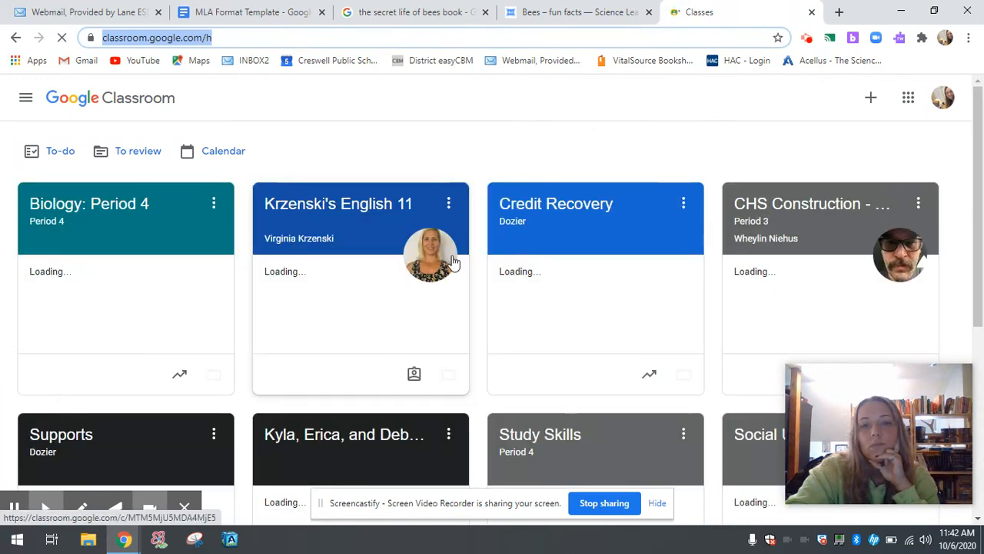
Check the Study Skills Period 4 classwork due dates, then go back to the MLA Format Template document
scroll(450, 261, "down", 1)
scroll(454, 262, "down", 2)
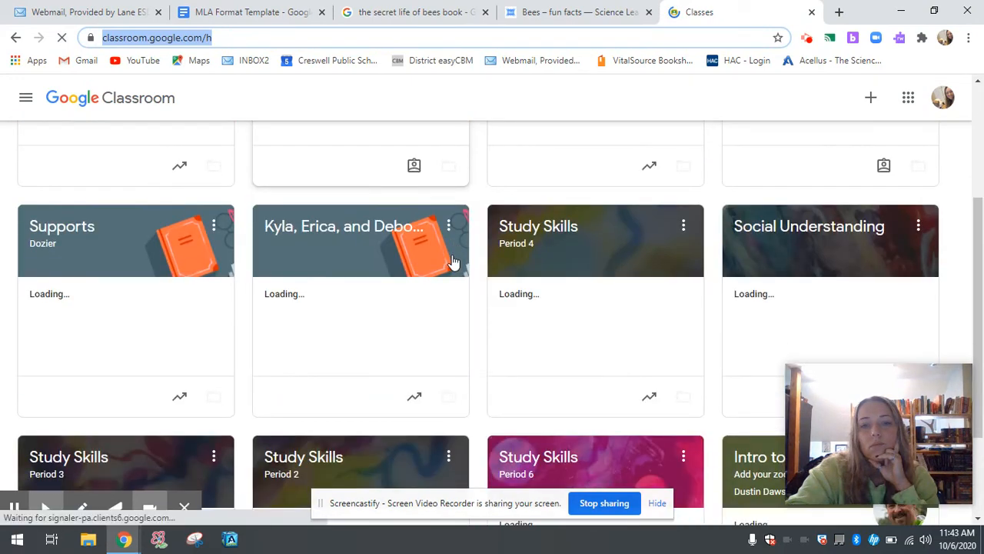
left_click(540, 241)
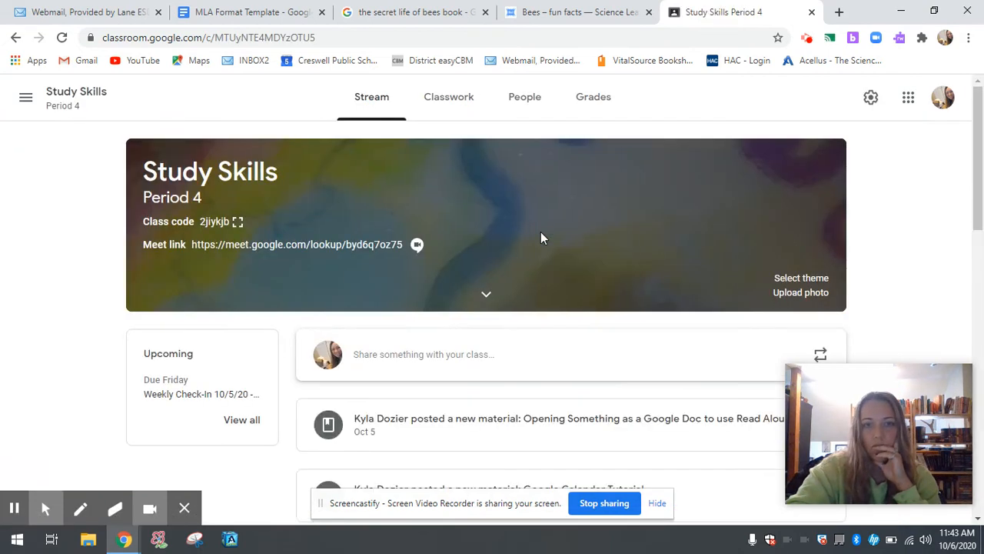
left_click(453, 98)
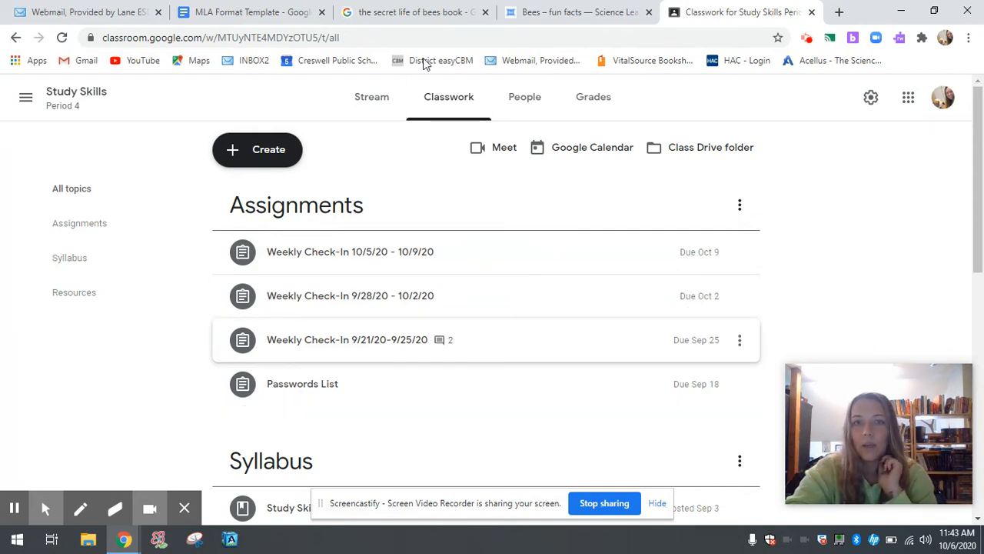
left_click(260, 11)
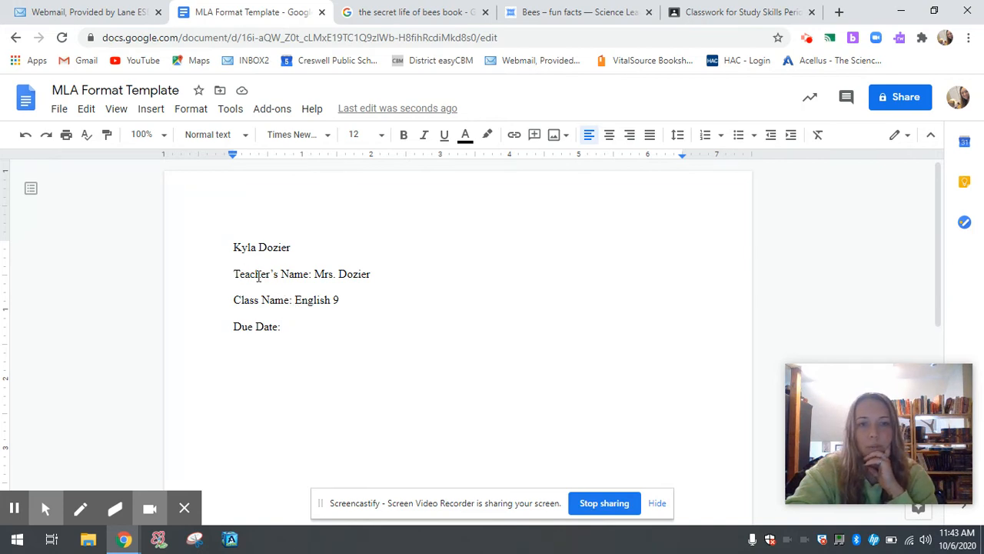
left_click(314, 275)
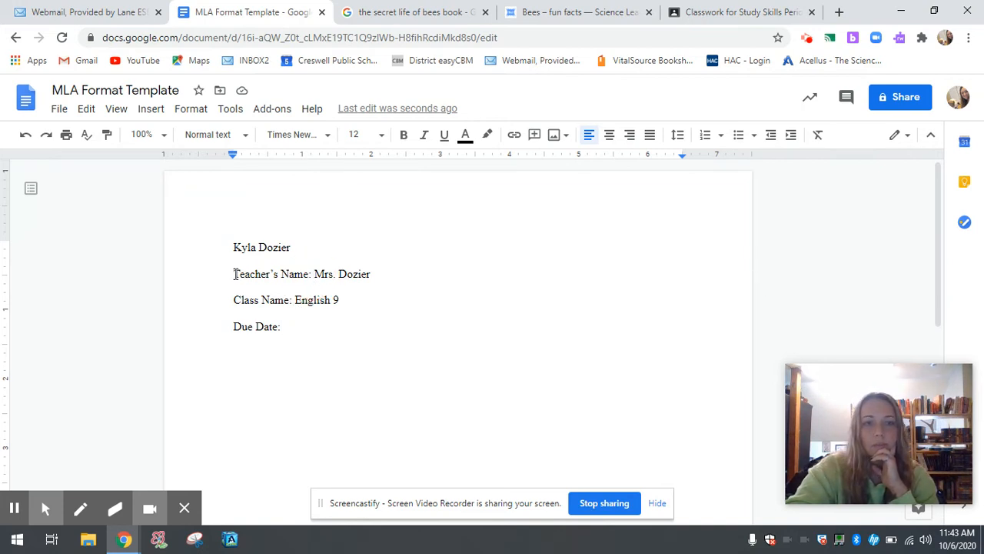
Enter the due date 'Oct. 9, 2020' after the Due Date: label
left_click(313, 274)
left_click_drag(313, 275, 225, 272)
key("BackSpace")
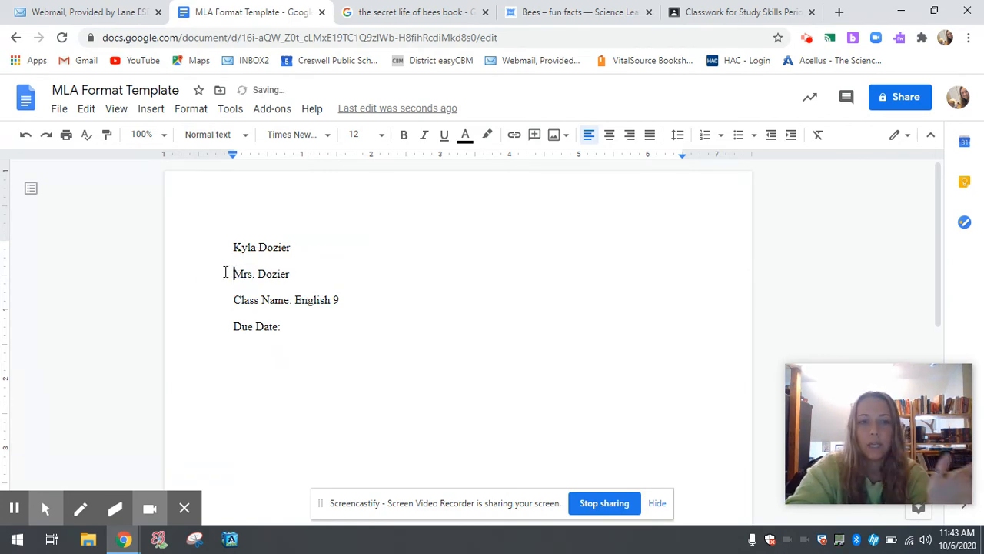
type("Teacher's N")
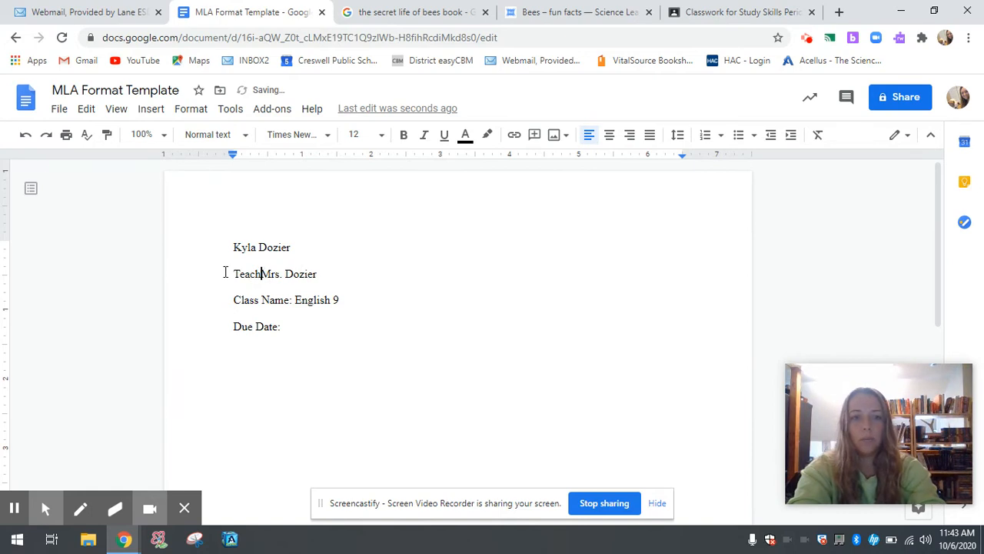
type("ame:")
left_click(299, 331)
type("Oct 9, 2020")
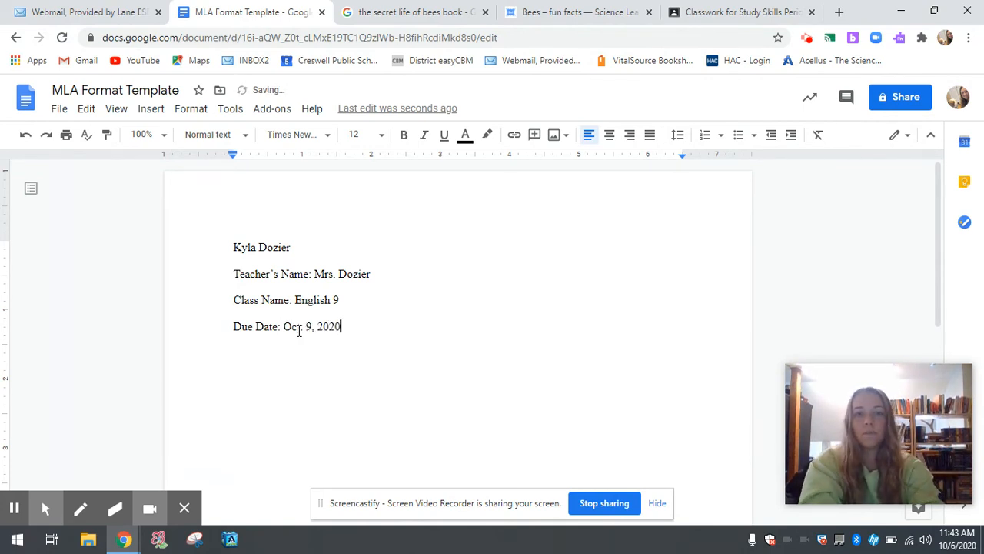
left_click(301, 327)
type(".")
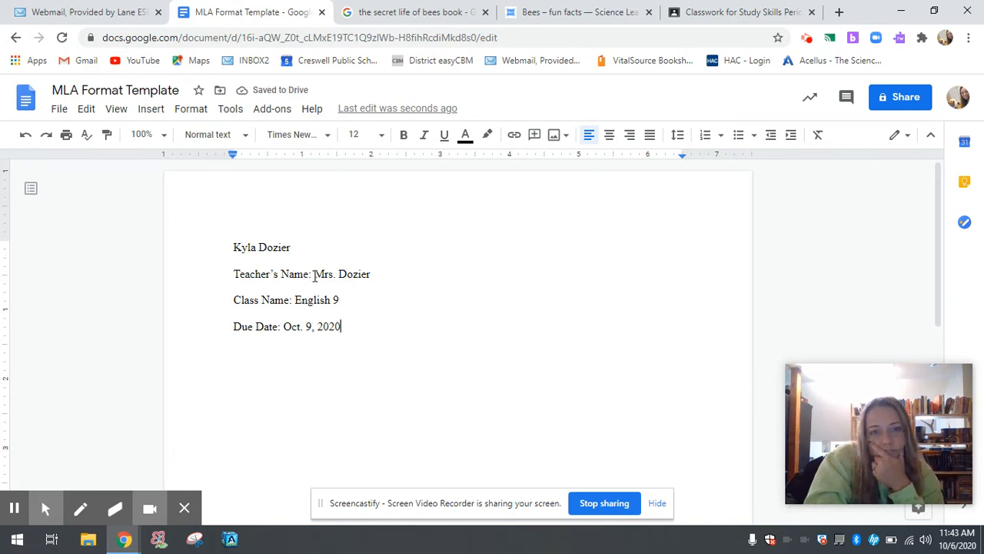
Delete the Teacher's Name, Class Name and Due Date labels, then start a new line below the date
left_click_drag(312, 275, 236, 276)
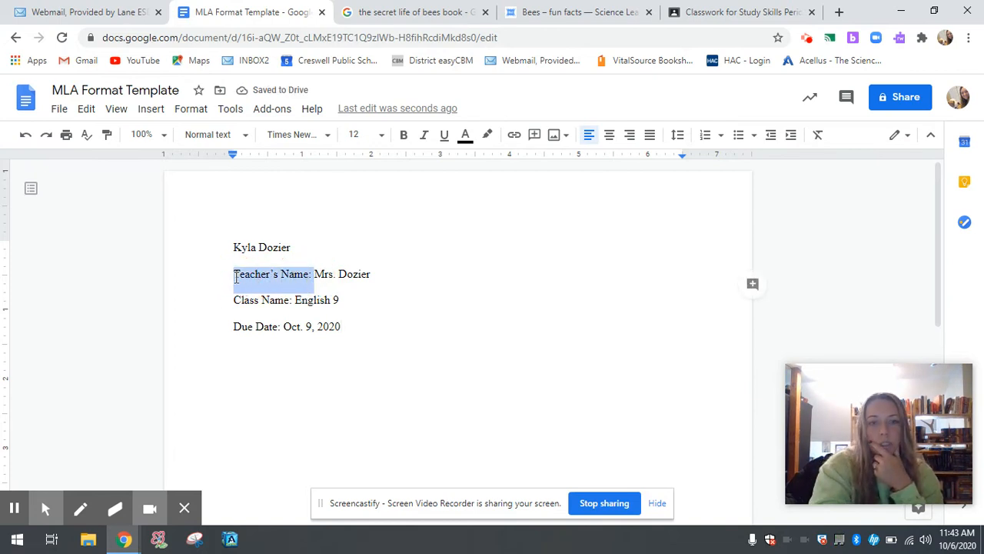
key("BackSpace")
left_click_drag(295, 298, 234, 299)
key("BackSpace")
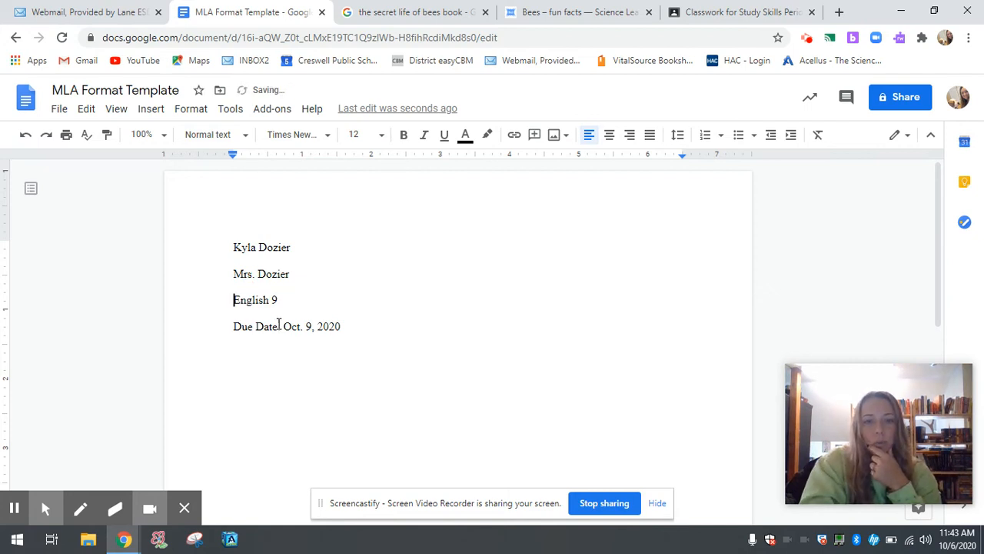
left_click_drag(283, 327, 228, 329)
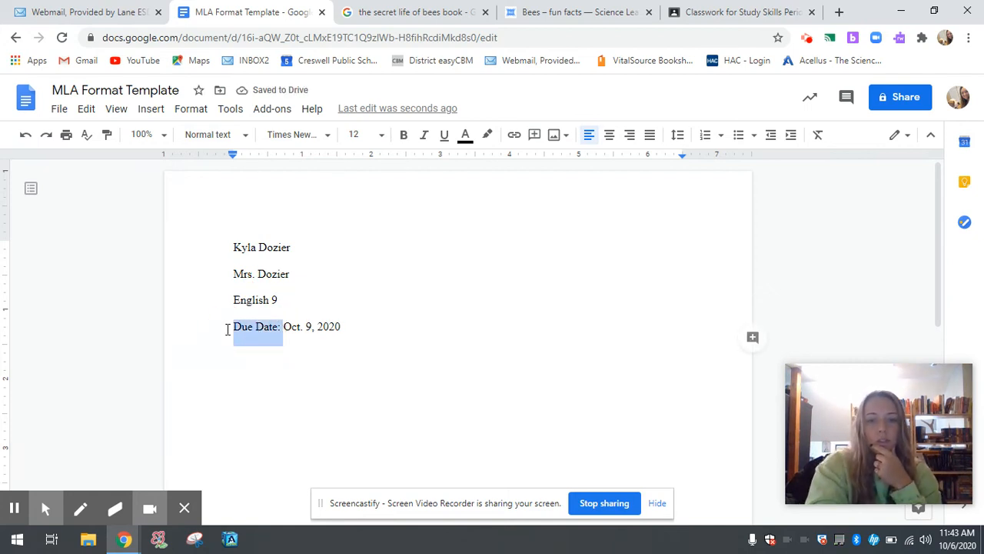
key("BackSpace")
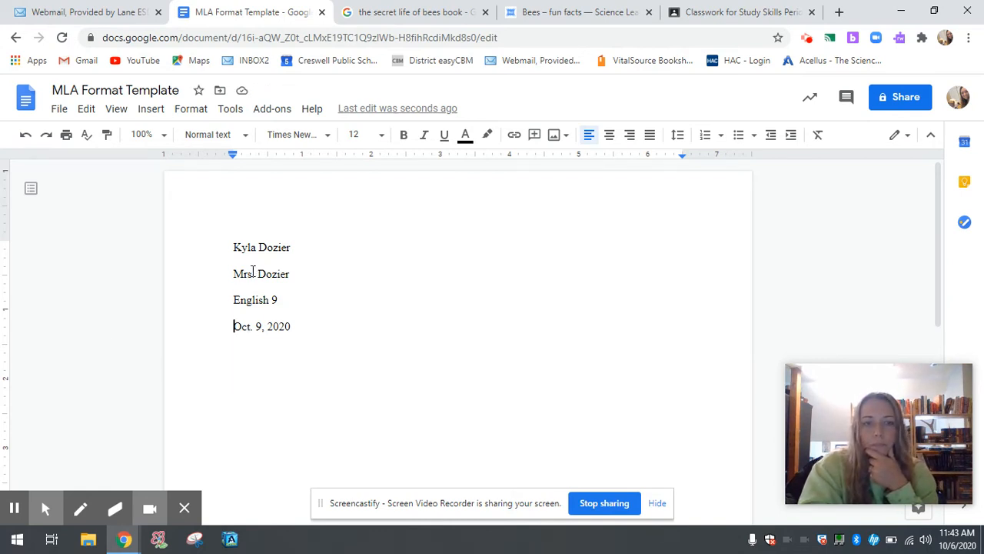
left_click(318, 339)
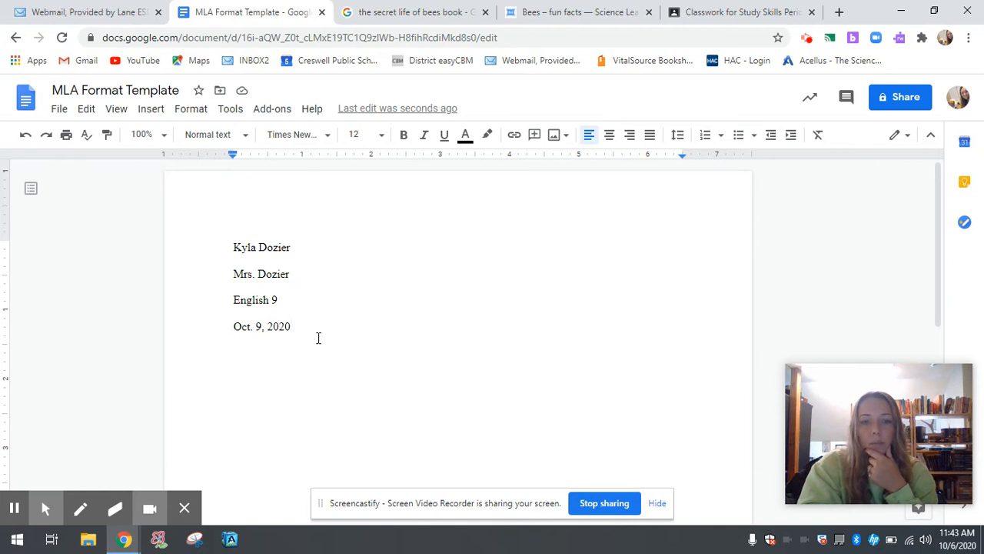
key("Return")
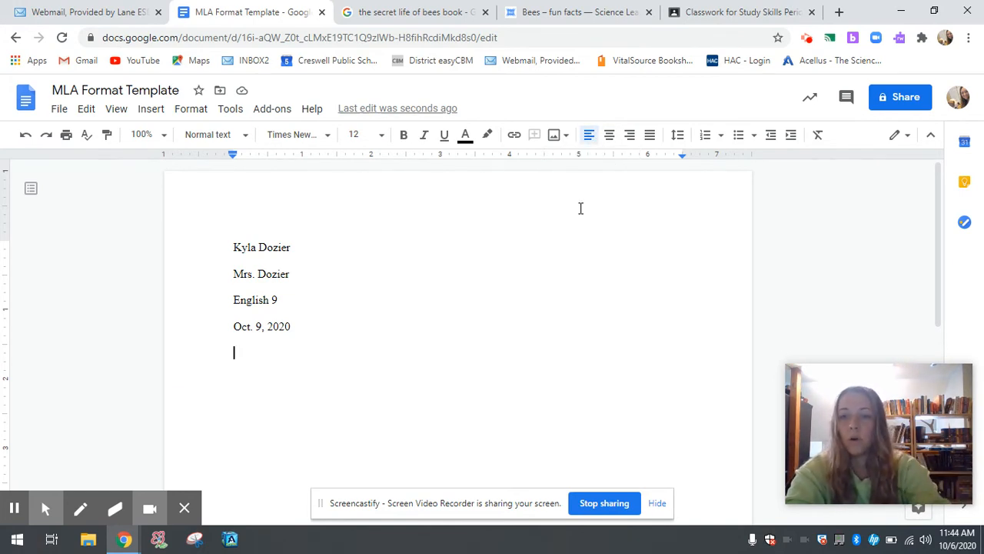
Center the title 'Secret Life of Bees Essay' without its 'Title:' label, then start a new line
left_click(609, 141)
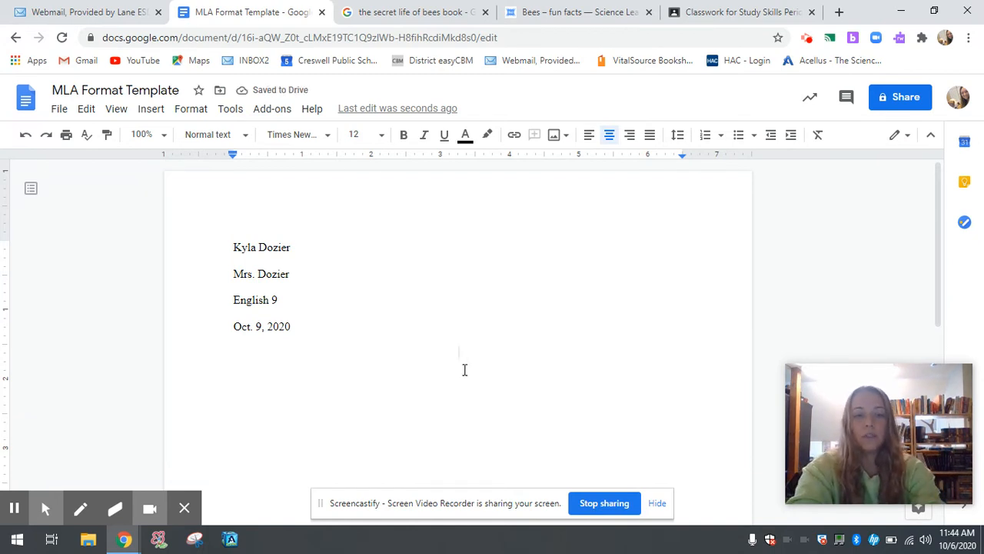
type("Title:")
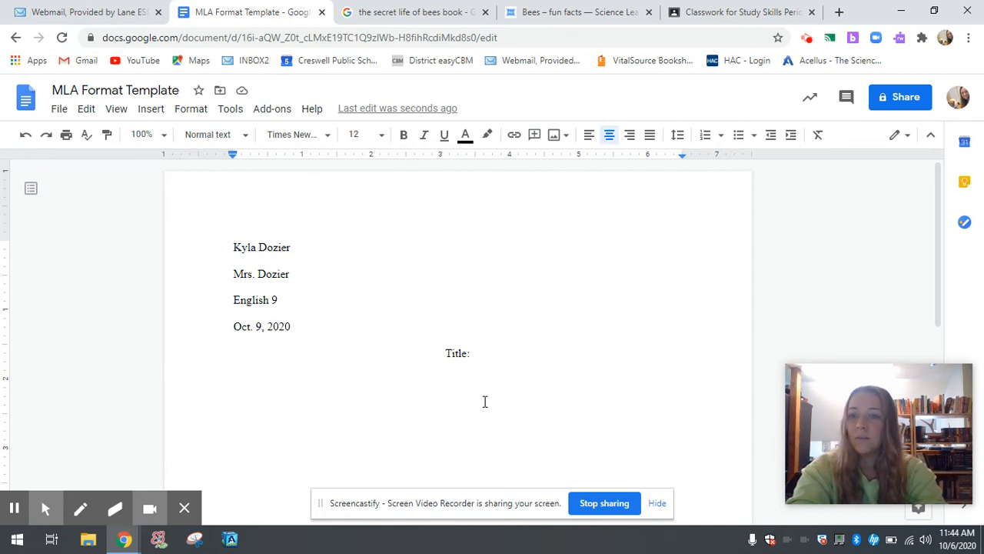
type("Secr")
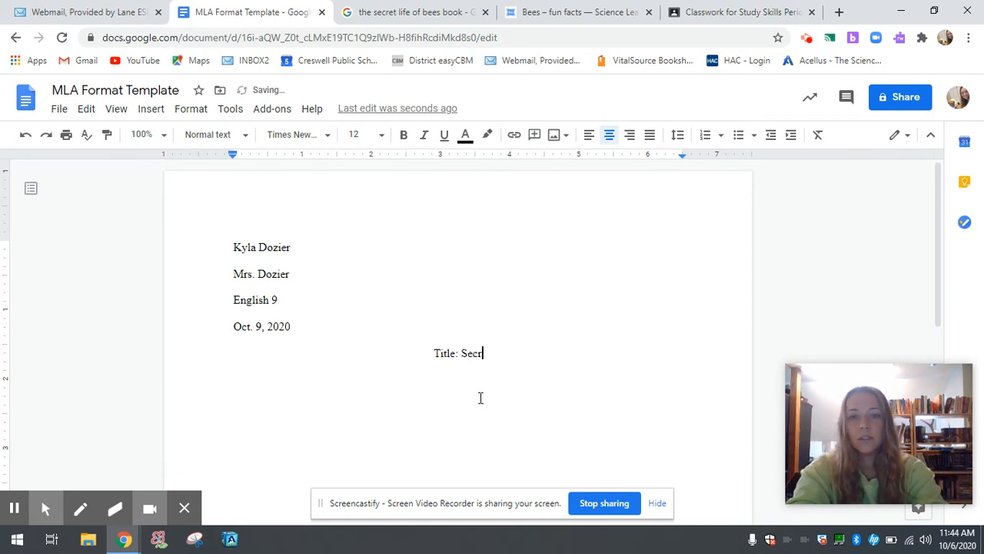
type("et Life of B")
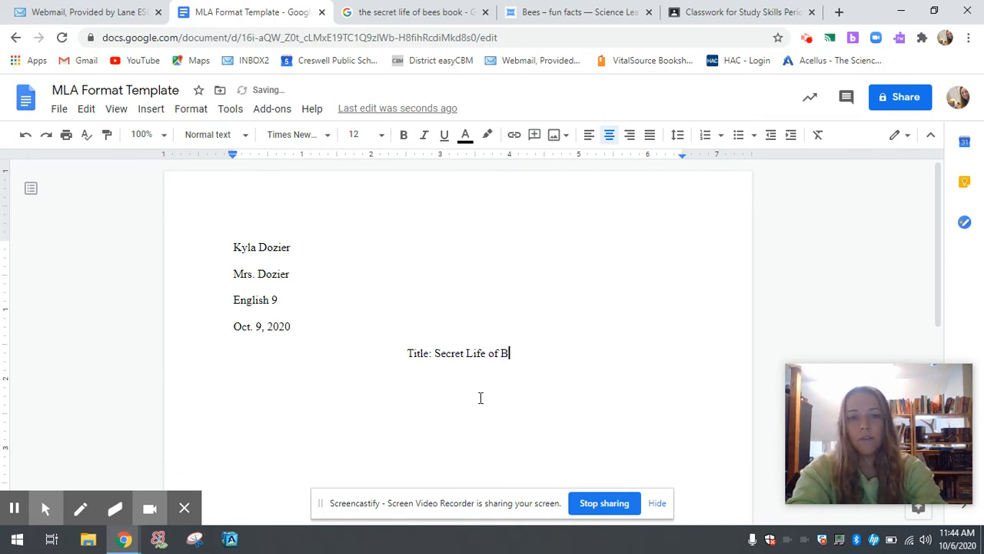
type("ees Essay")
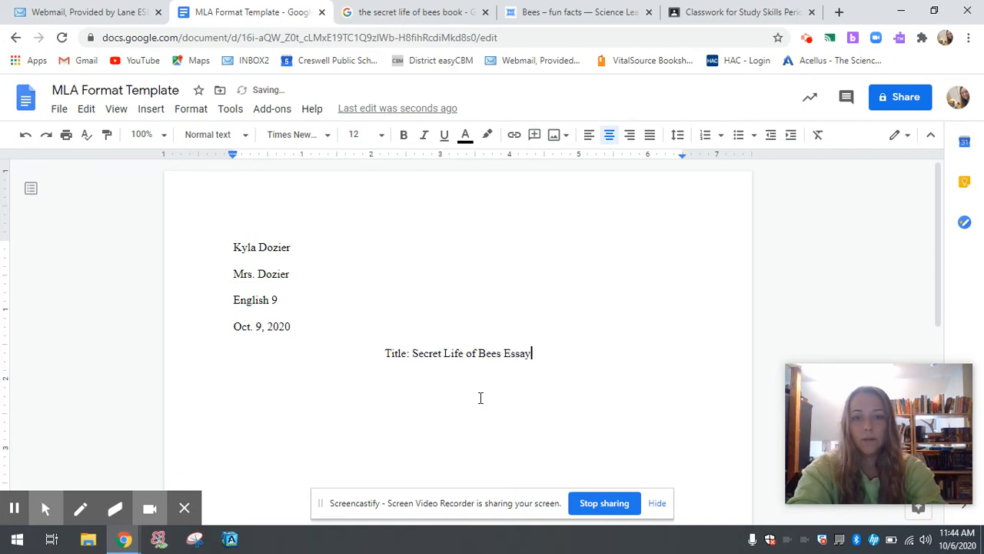
left_click(413, 352)
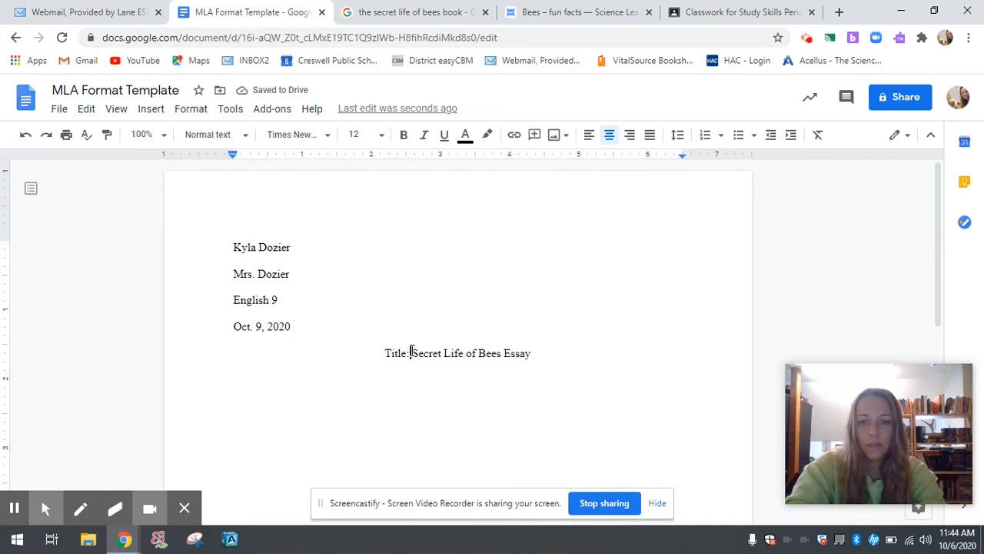
key("BackSpace")
key("BackSpace")
key("BackSpace")
key("BackSpace")
key("BackSpace")
key("BackSpace")
key("BackSpace")
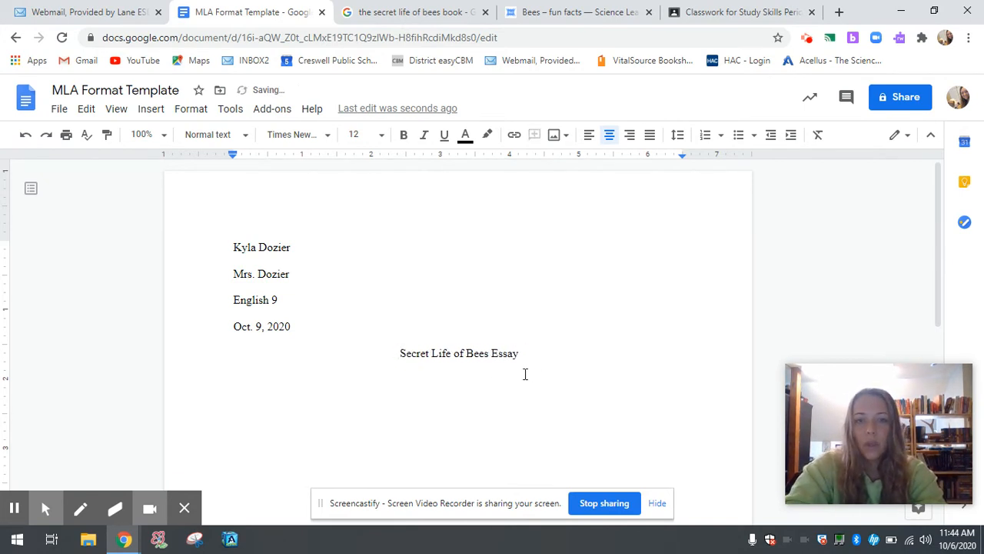
left_click(537, 362)
key("Return")
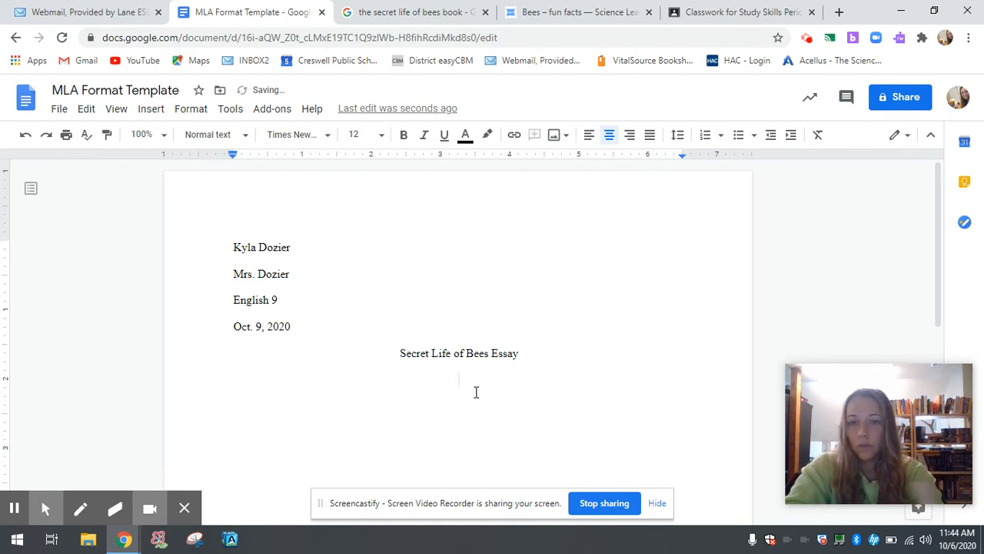
Left-align below the title, remove extra blank lines above it, and indent the first paragraph line
left_click(590, 136)
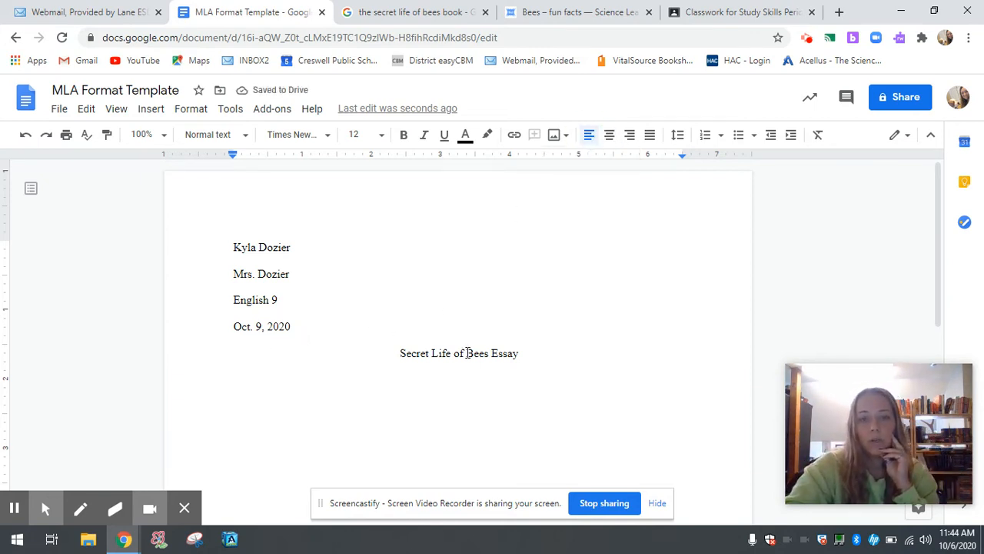
left_click(376, 339)
key("Return")
key("Return")
key("Return")
key("Return")
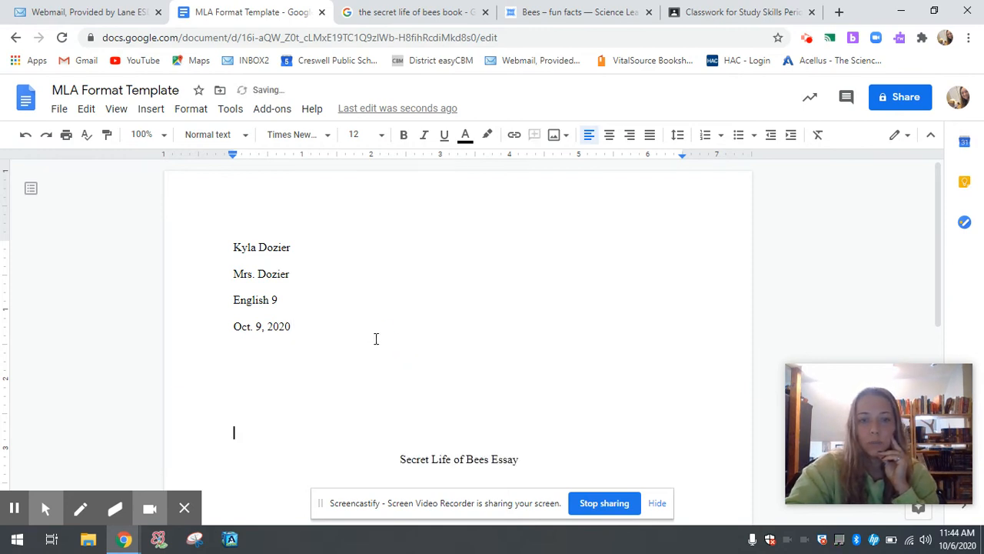
scroll(391, 347, "down", 2)
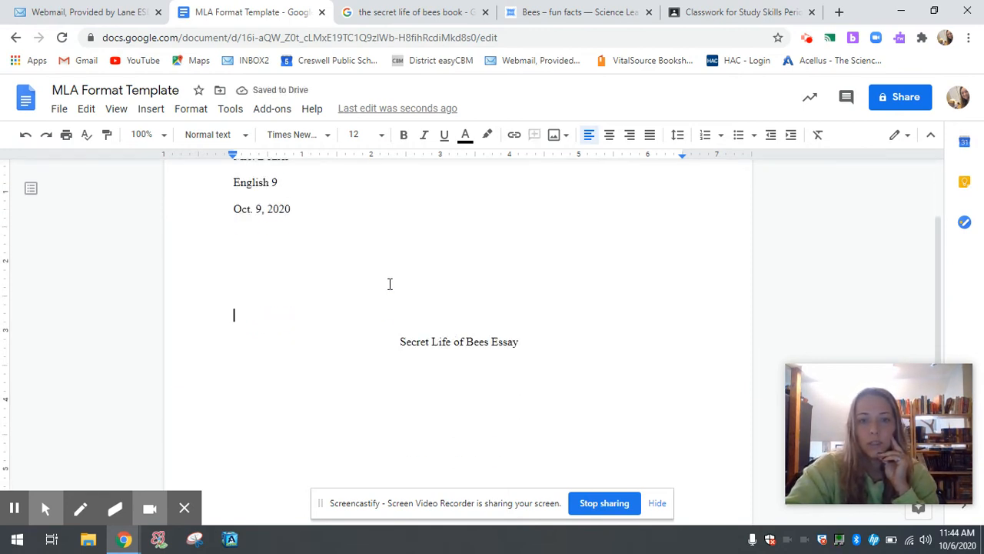
key("BackSpace")
key("BackSpace")
key("BackSpace")
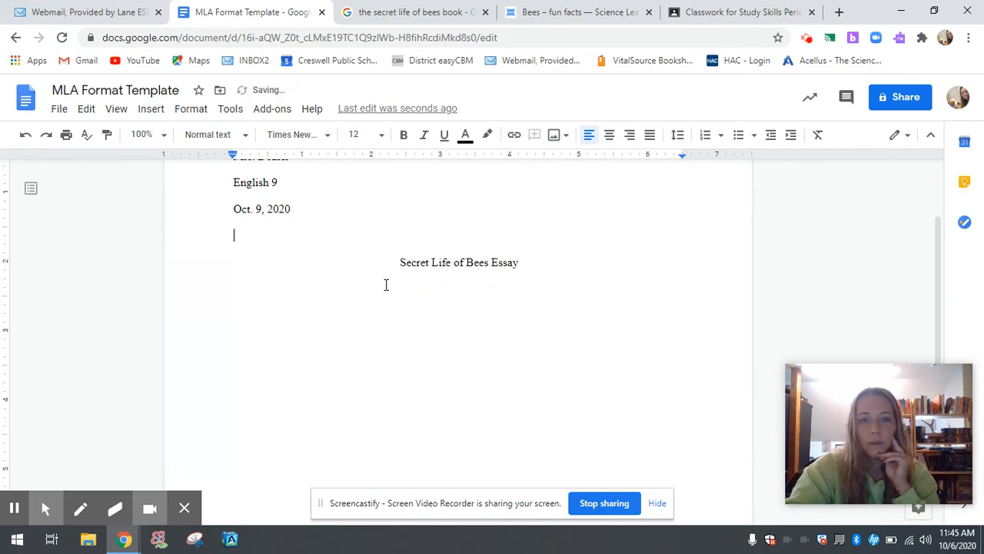
key("BackSpace")
left_click(406, 275)
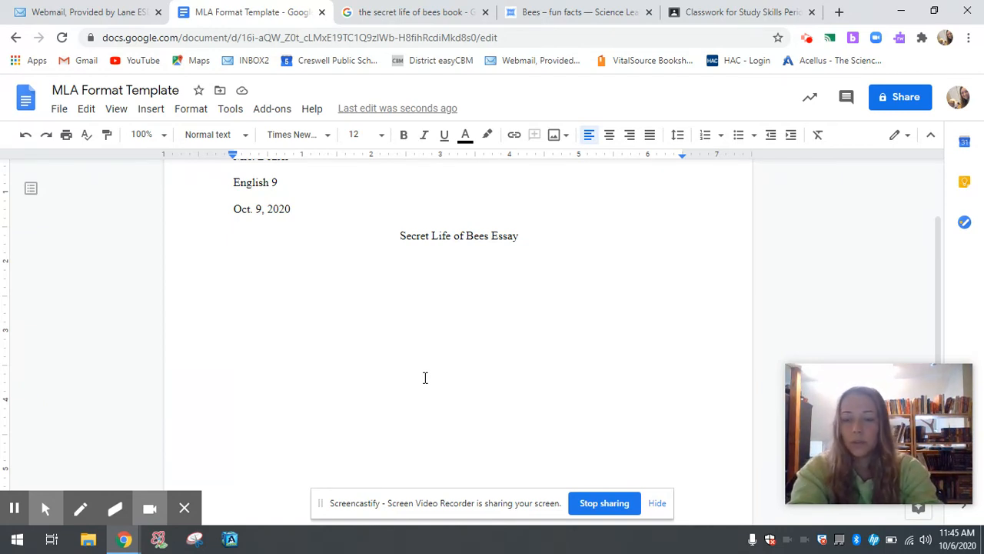
key("Tab")
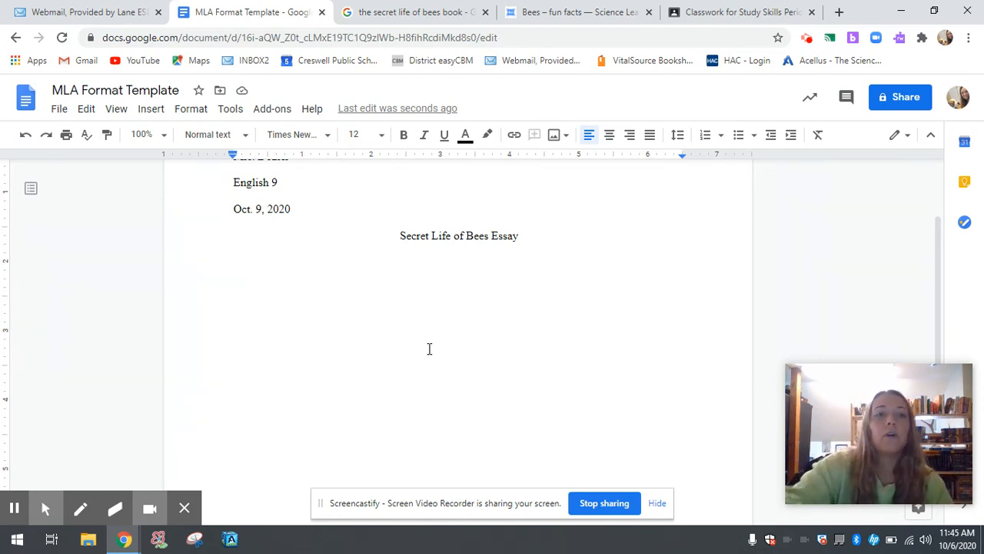
Enable Voice typing from Tools and dictate the paragraph about bees dancing out coordinates to food and water
left_click(233, 113)
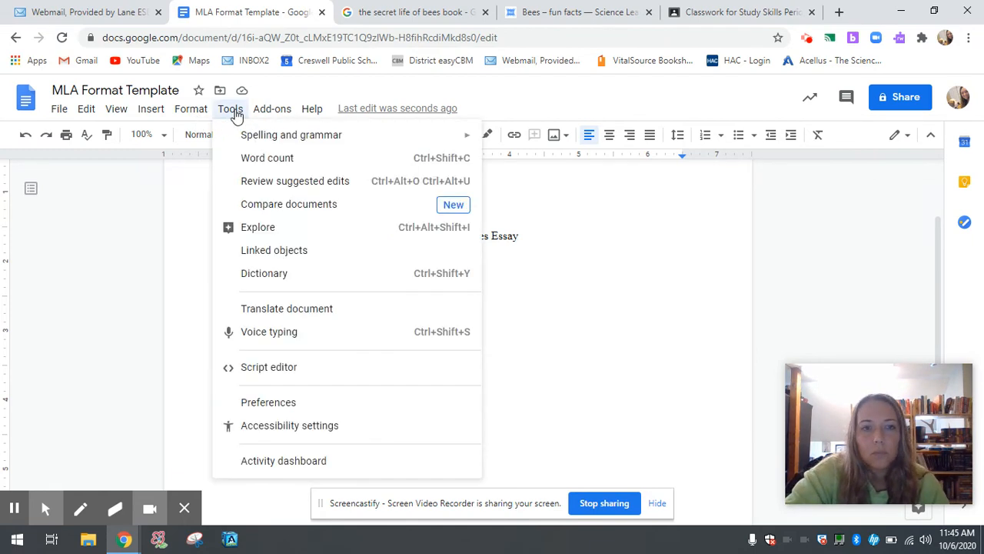
left_click(254, 335)
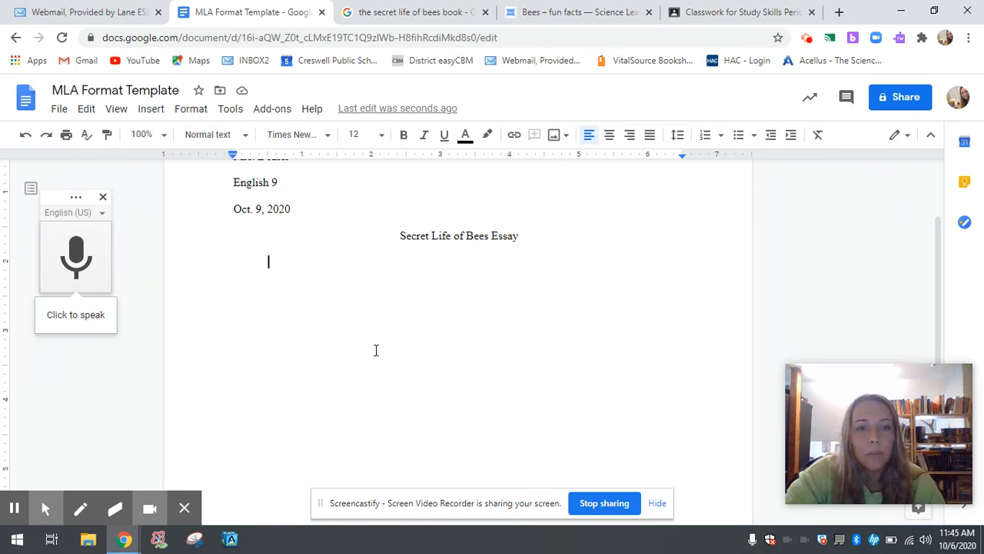
left_click(76, 256)
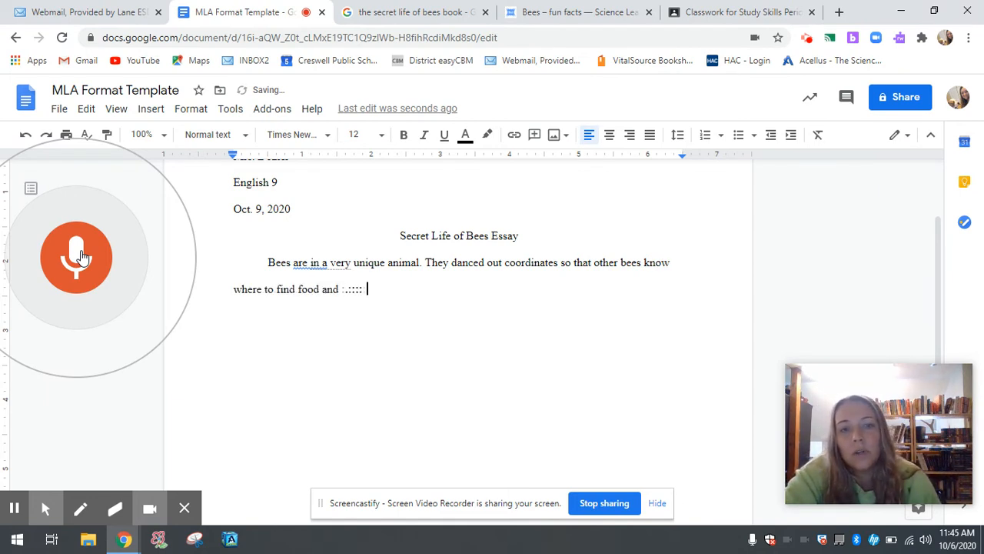
left_click(80, 259)
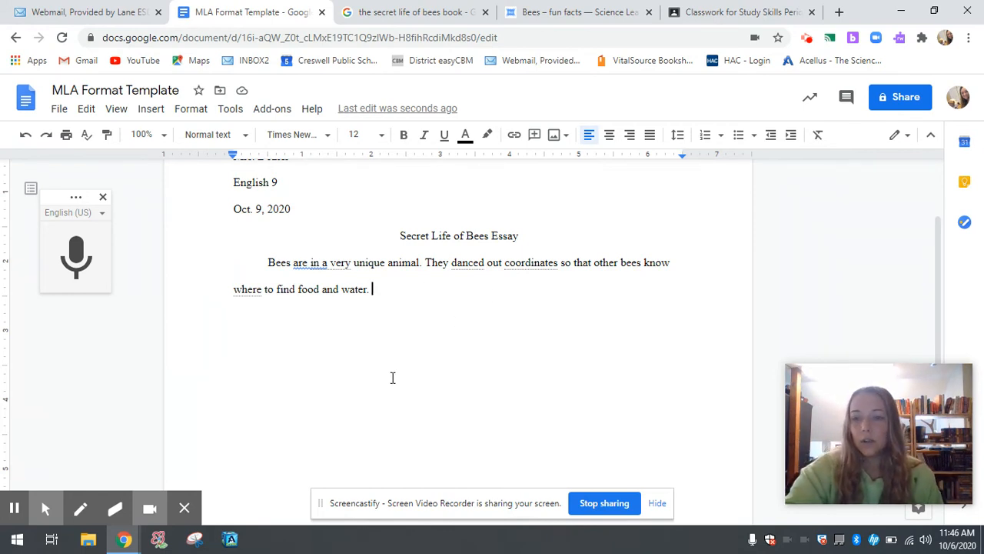
Dictate 'you can use voice type and type up your essay this way' as a new paragraph, then add a line below
key("Return")
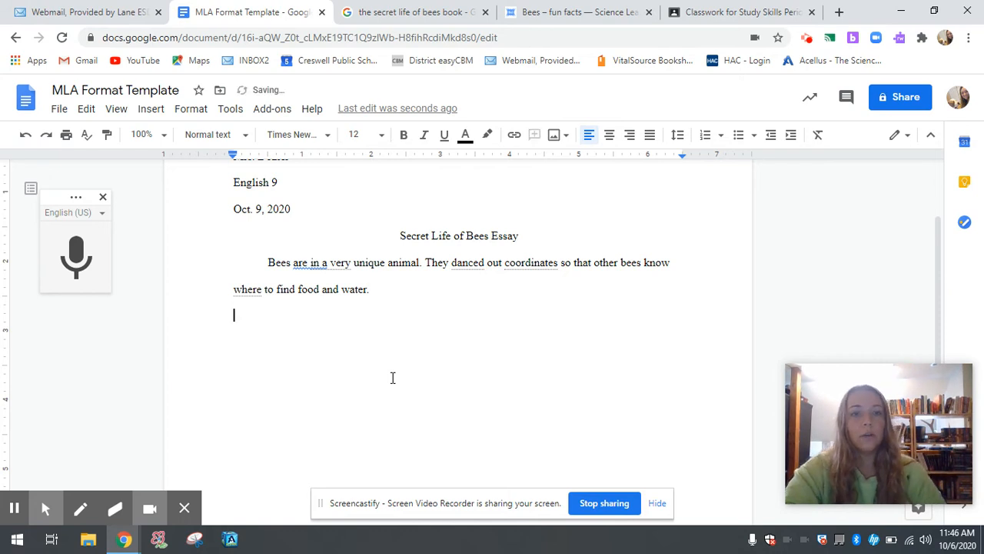
left_click(77, 257)
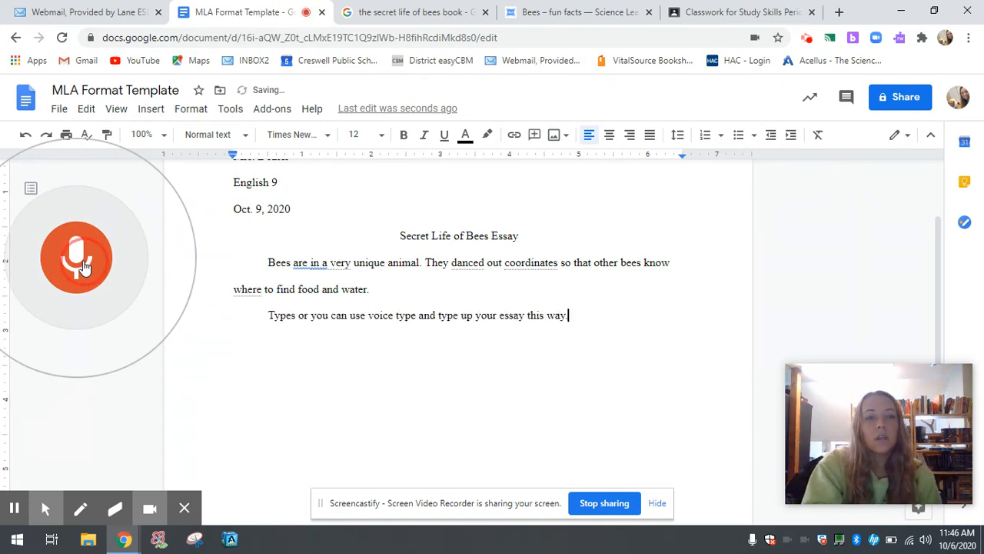
right_click(84, 266)
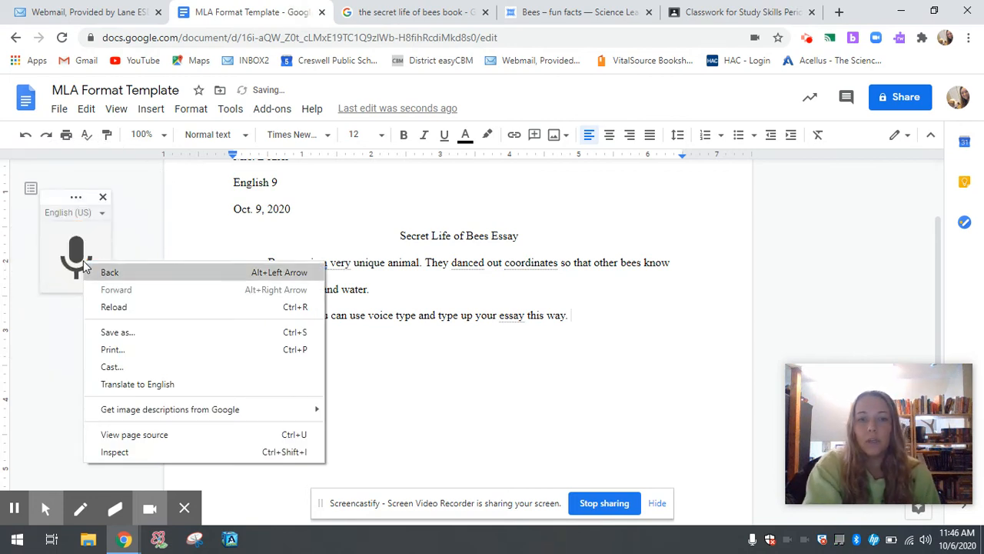
left_click(622, 326)
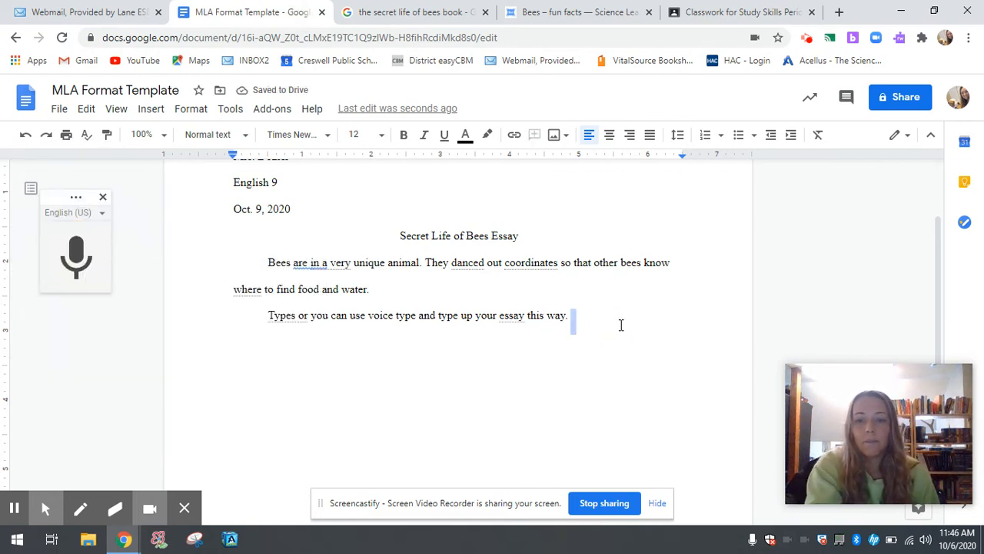
left_click(621, 325)
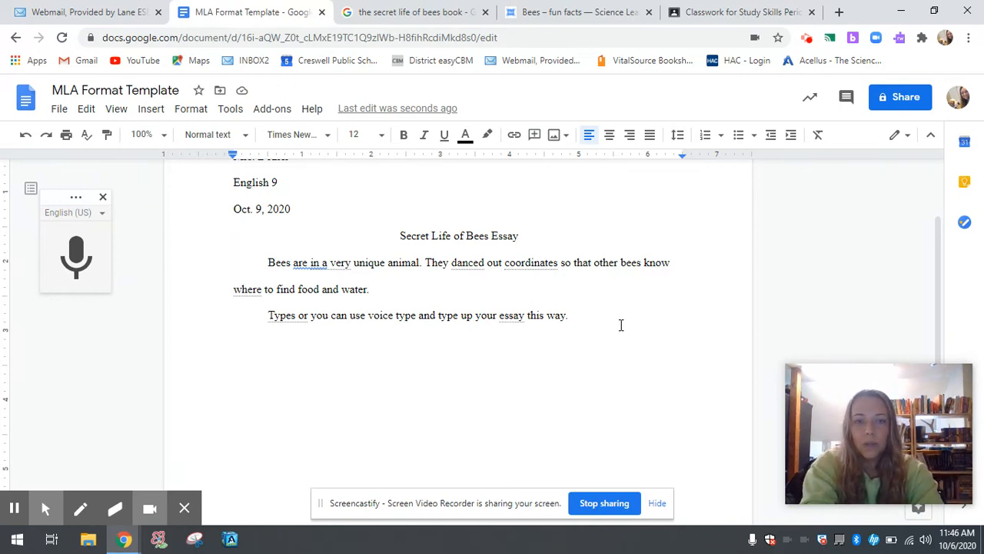
key("Return")
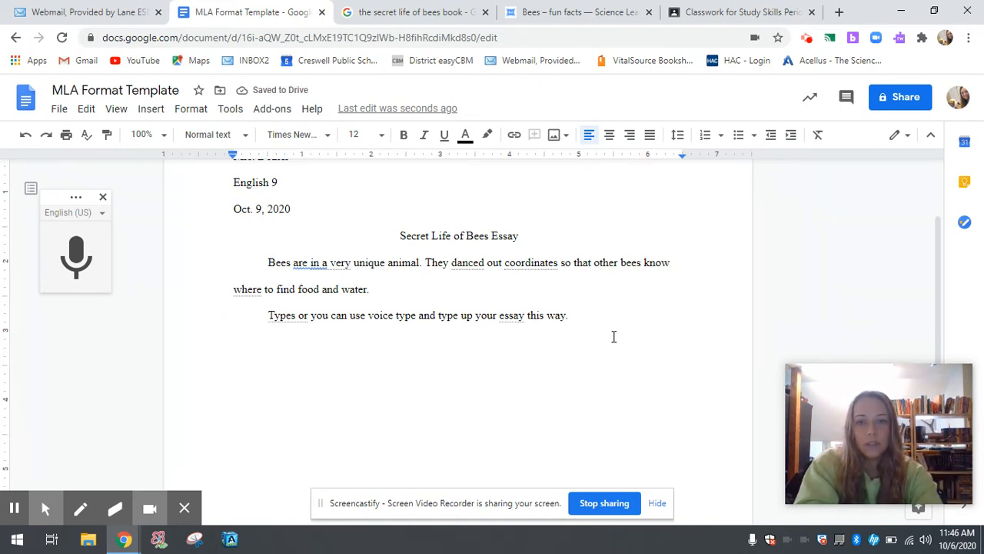
type("a;lsfkgja;slkgjas;ldkfjas;dlkfjas;ldkgj")
left_click(408, 346)
left_click(449, 348)
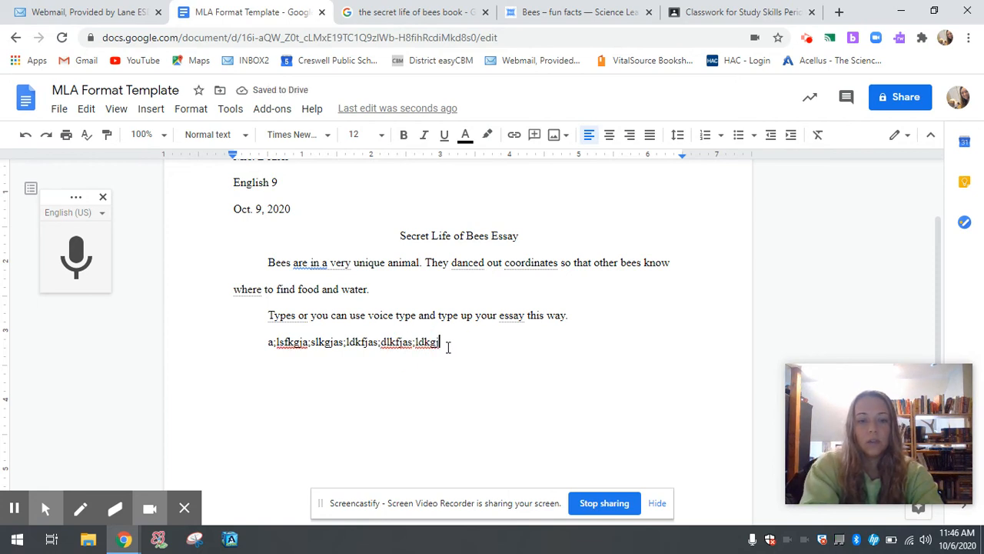
type("l;k")
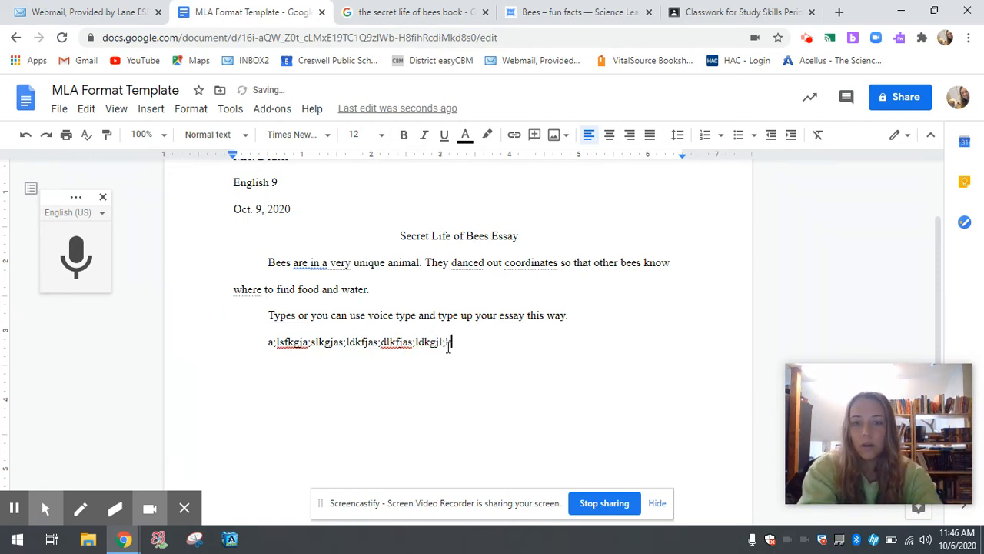
type("jdf;glaksjf;glaksdjg;lasdkjg;lasfjkg;alsfkgja;lsfkgja;lsfkgjas;flgkja")
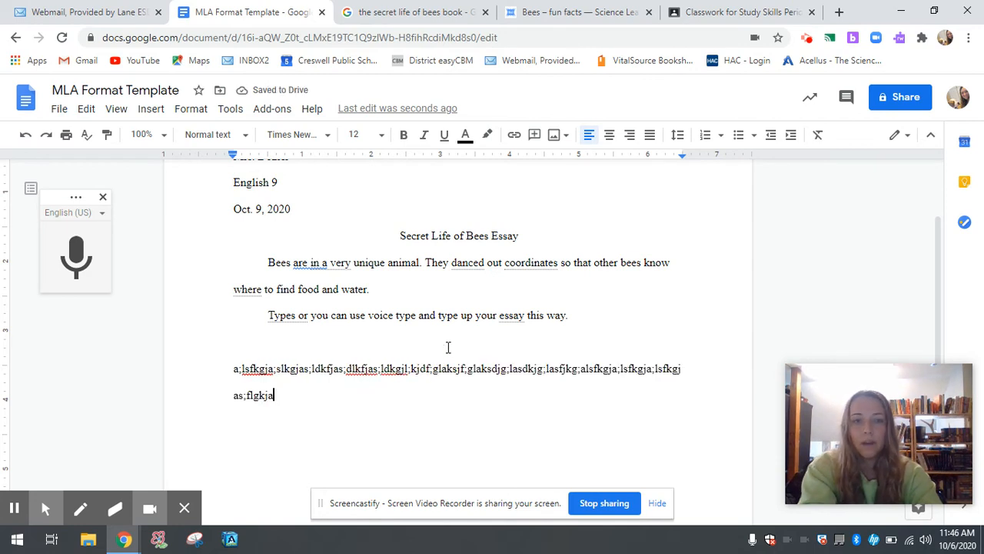
left_click(233, 371)
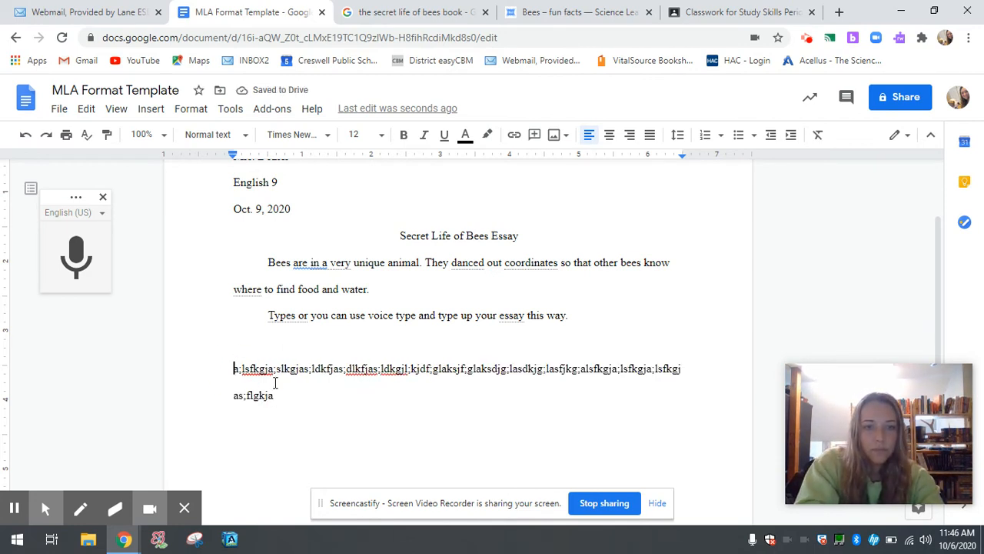
left_click_drag(289, 410, 224, 368)
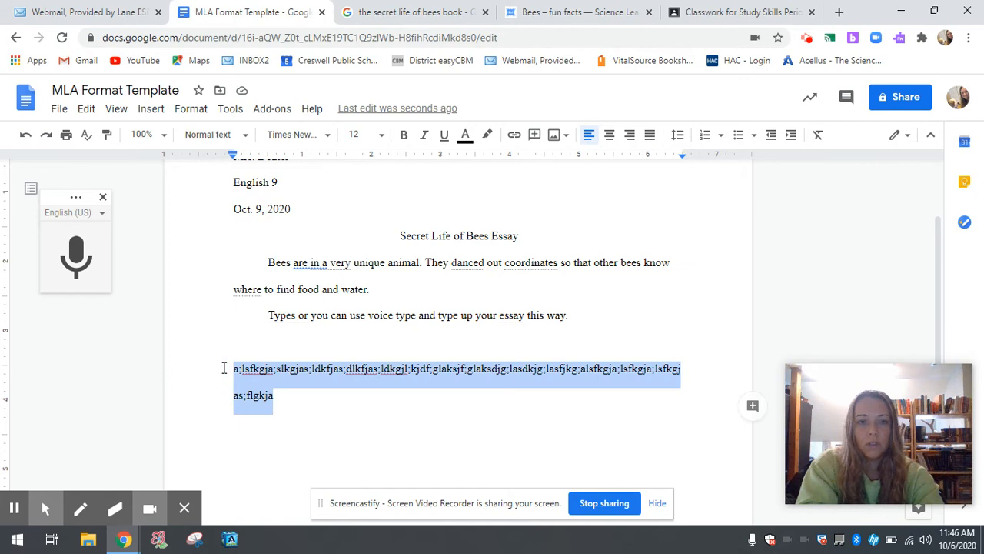
key("BackSpace")
key("BackSpace")
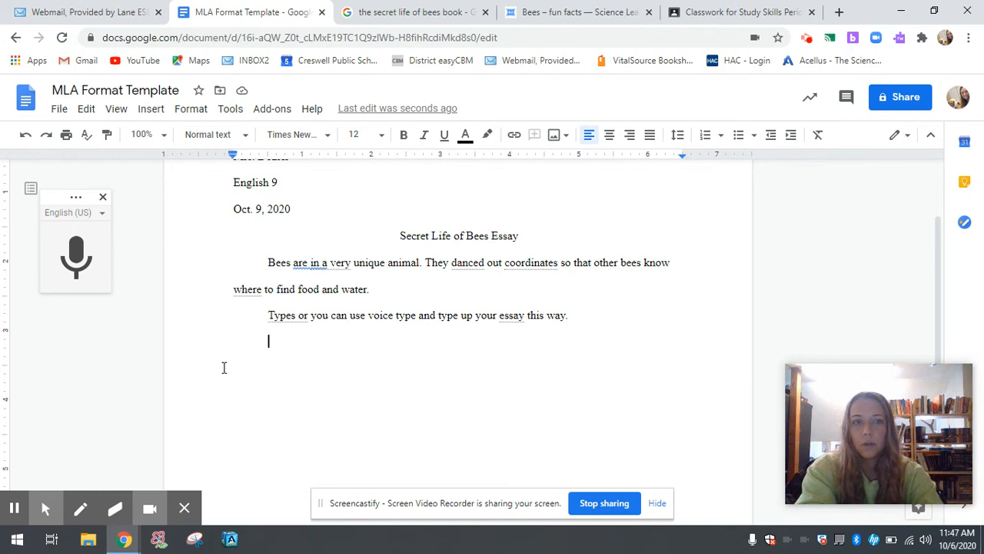
Close the voice typing microphone widget with its X
left_click(103, 198)
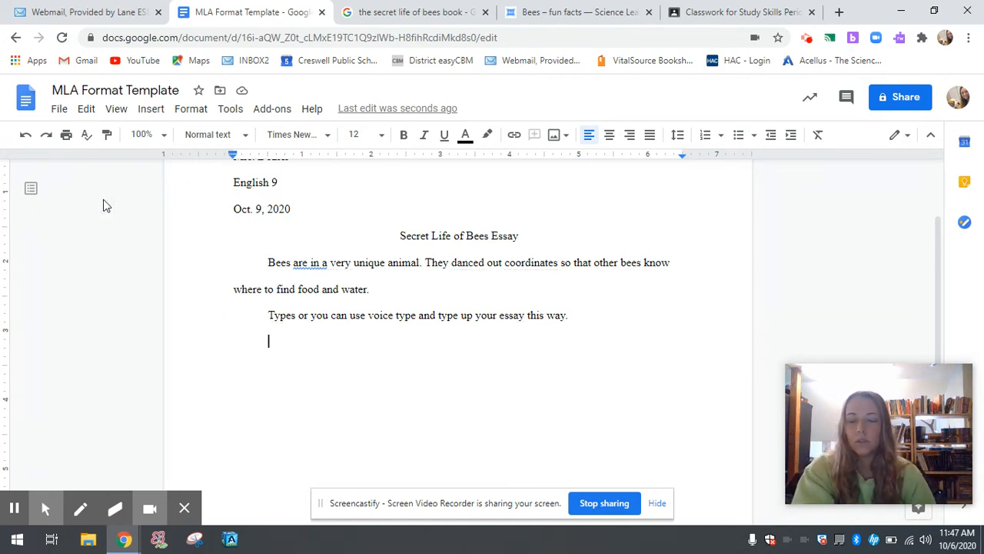
Open EasyBib's Manage Bibliography and enter 'the secret life of bees' in the Book search box
left_click(271, 112)
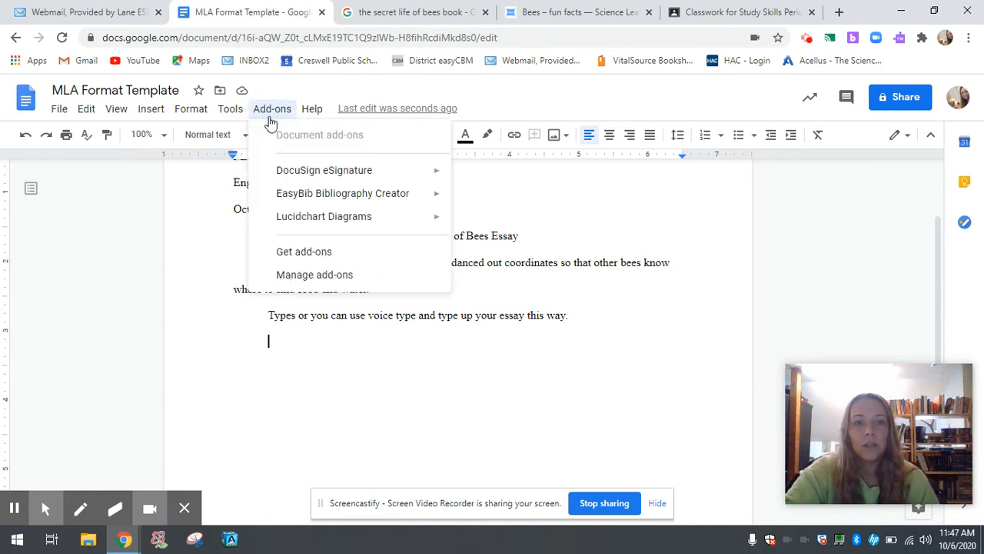
mouse_move(286, 201)
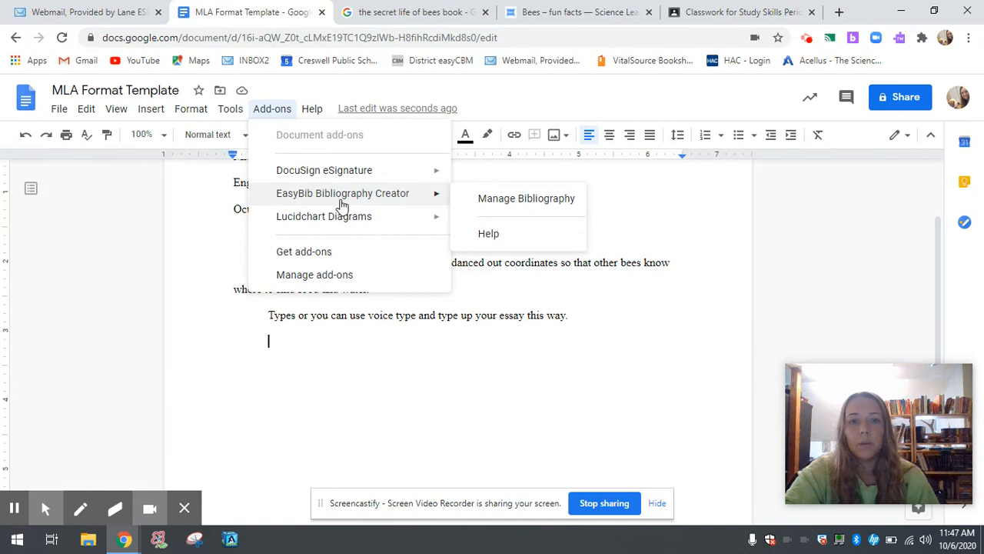
left_click(511, 200)
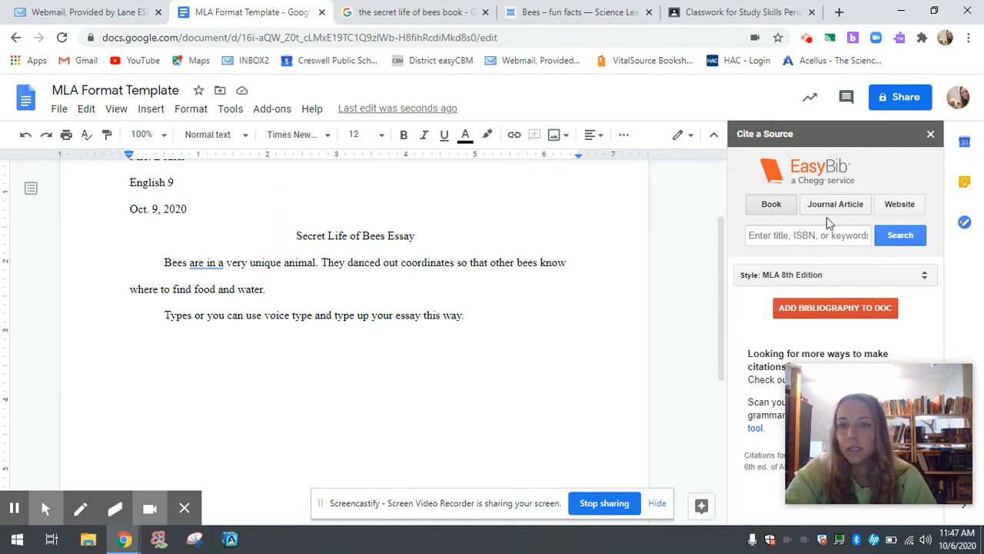
left_click(798, 236)
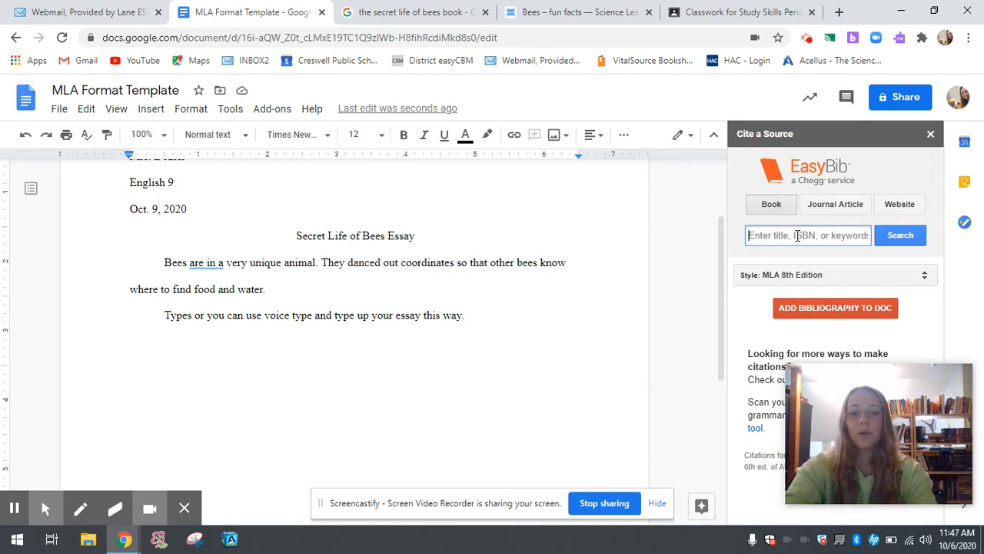
type("th")
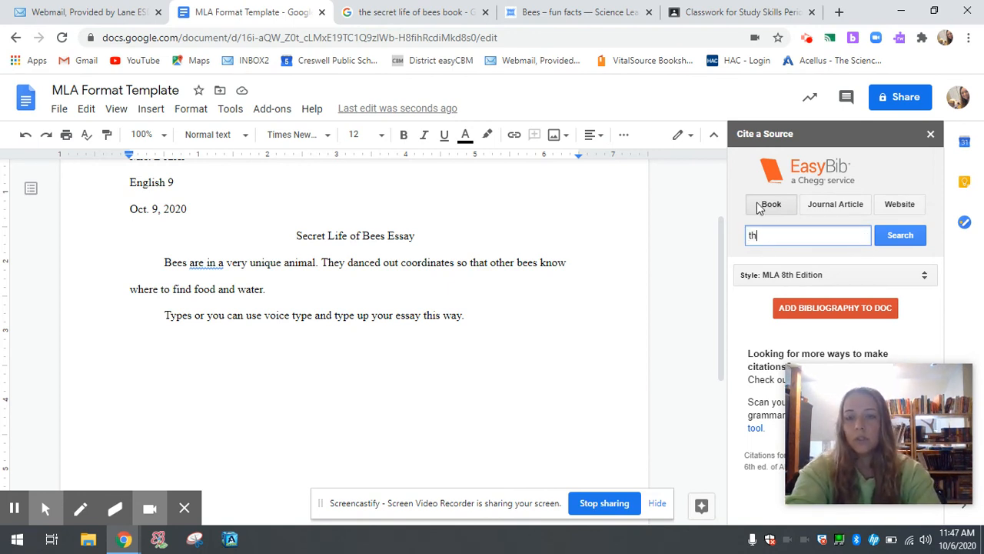
type("e secret life")
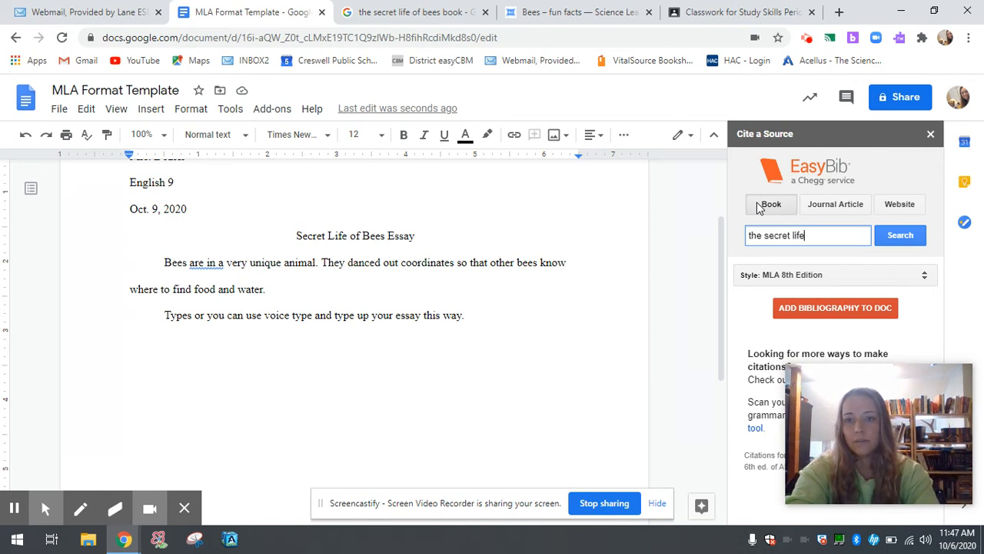
type(" of bees")
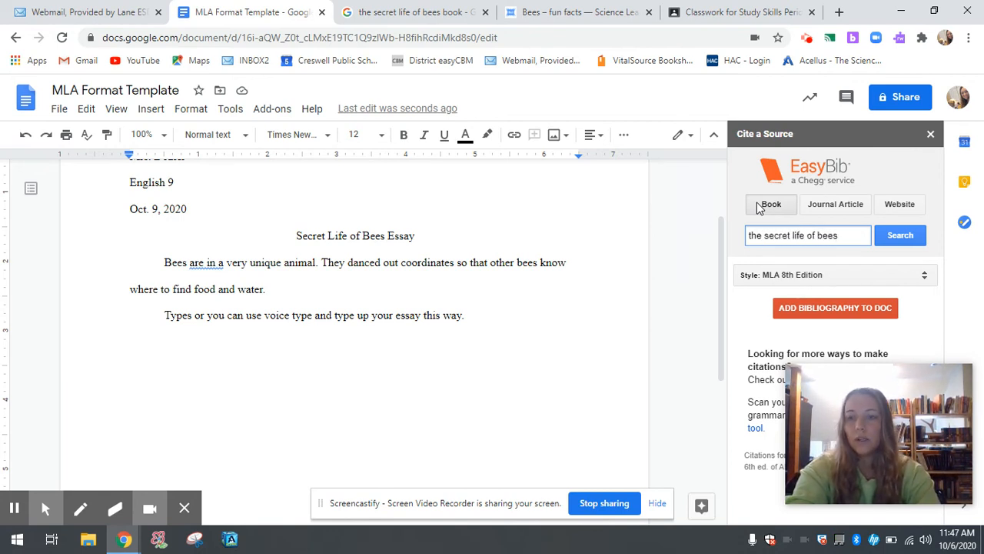
Search books for 'the secret life of bees' and browse the results
left_click(894, 237)
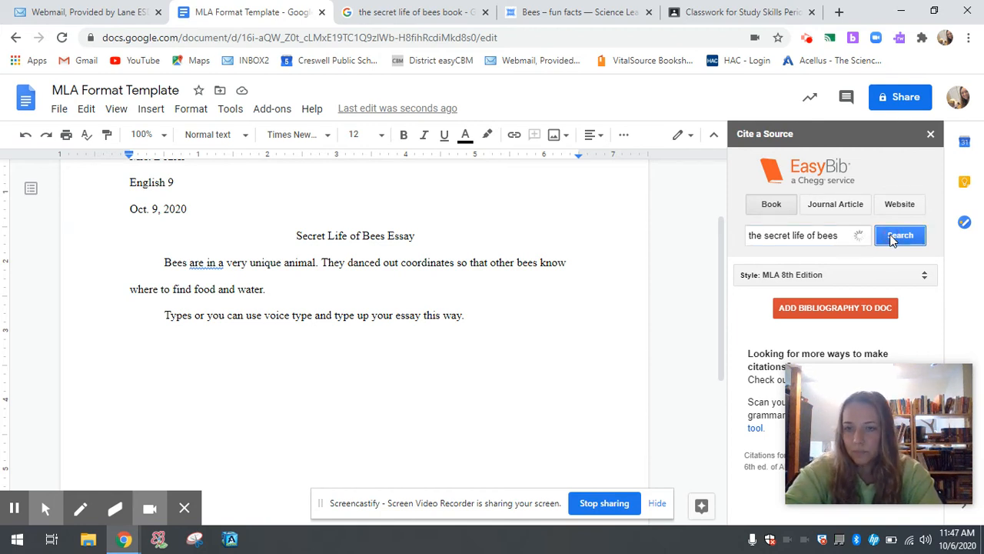
scroll(852, 290, "down", 2)
scroll(852, 289, "down", 2)
scroll(852, 289, "down", 3)
scroll(852, 290, "down", 3)
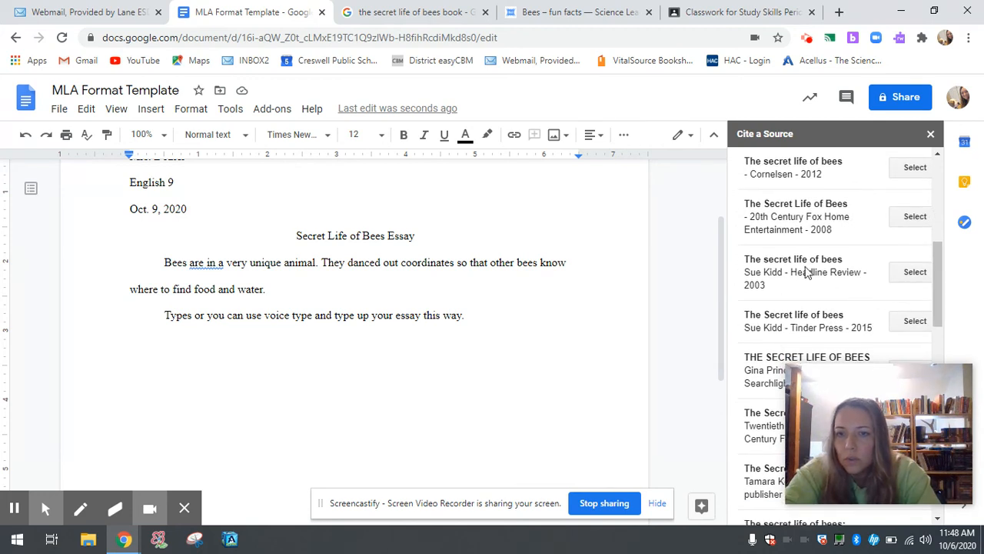
scroll(834, 265, "up", 1)
scroll(831, 260, "down", 4)
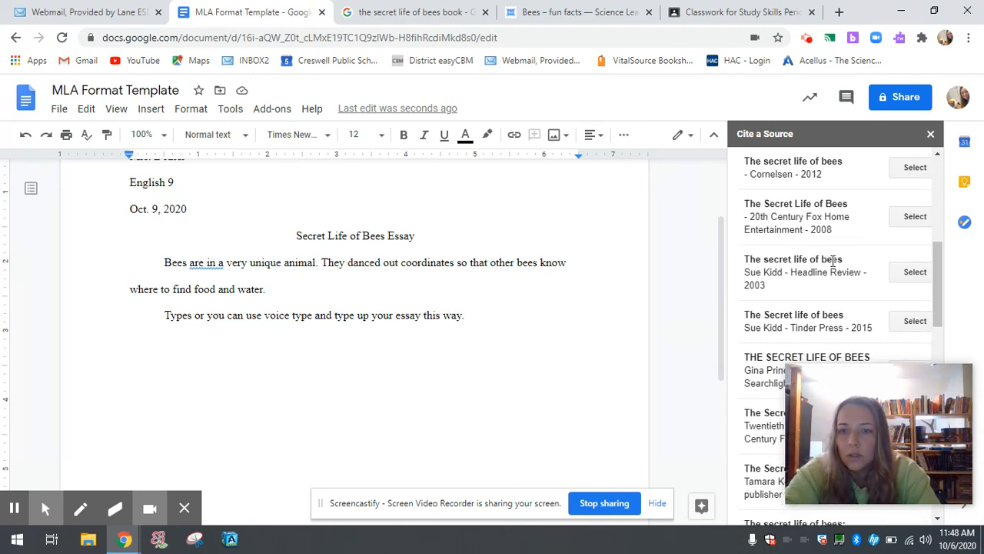
scroll(830, 260, "up", 12)
scroll(817, 311, "down", 3)
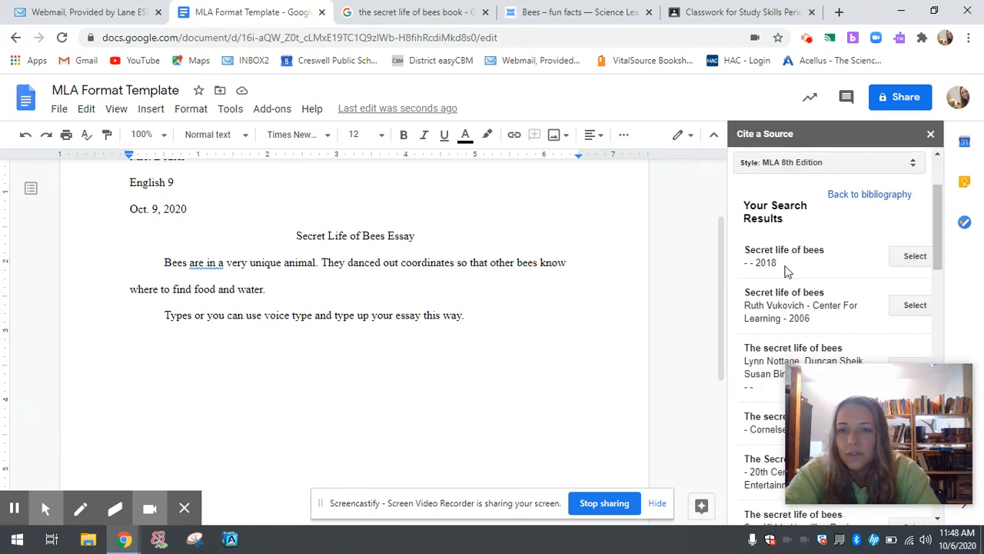
scroll(809, 253, "up", 3)
Refine the book search with 'sue kidd' and scroll through the new results
left_click(836, 237)
type("sue kidd")
key("Return")
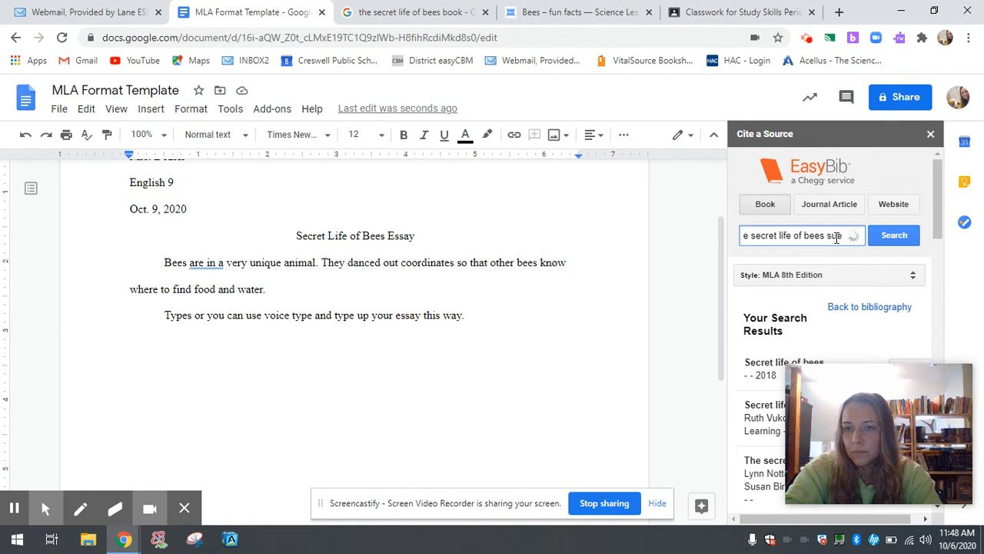
scroll(828, 304, "down", 2)
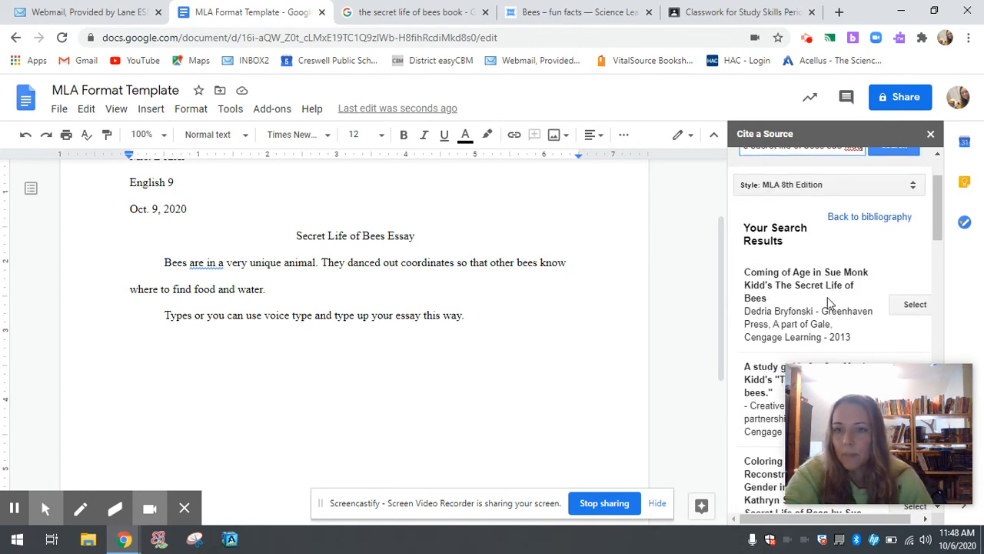
scroll(829, 302, "down", 1)
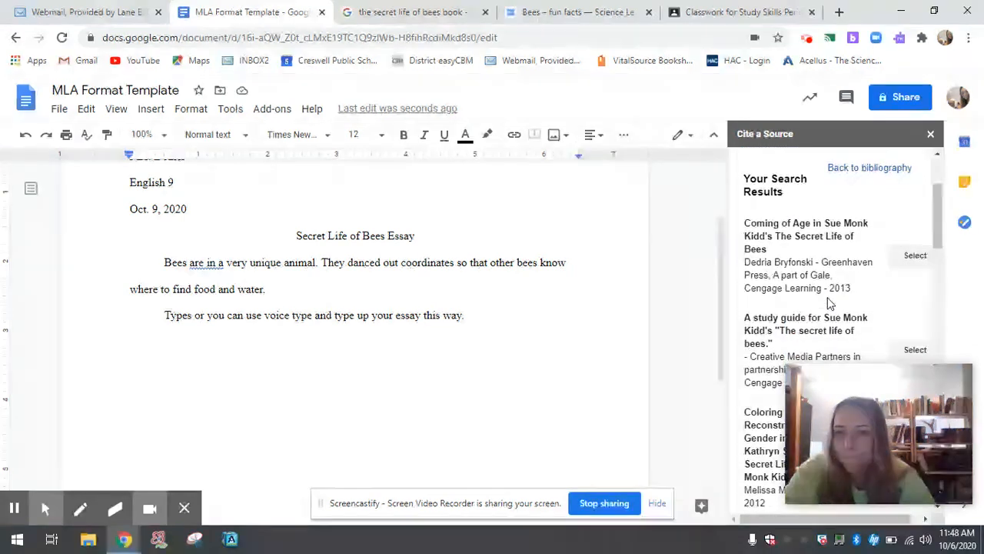
scroll(829, 302, "down", 5)
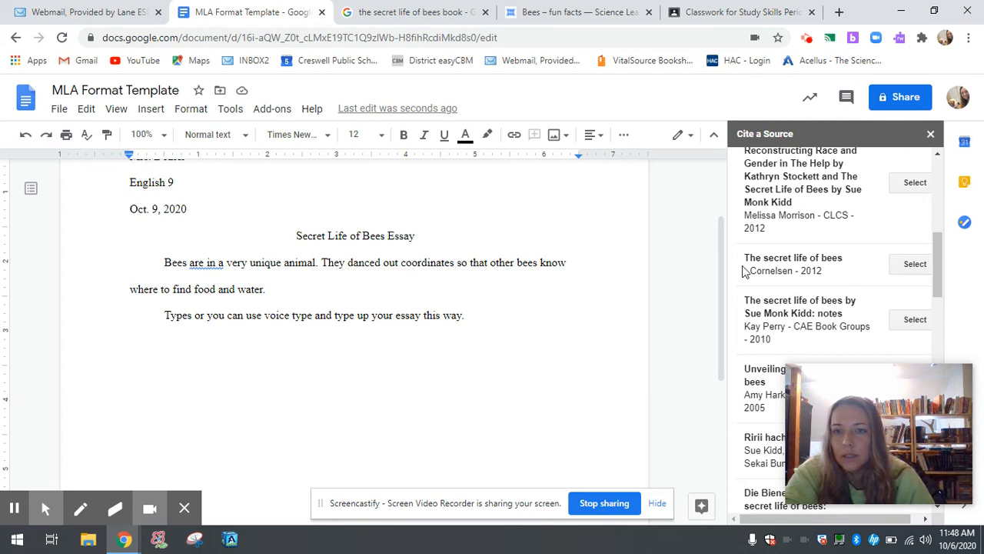
Cite the 2012 Cornelsen edition of The Secret Life of Bees
left_click(909, 267)
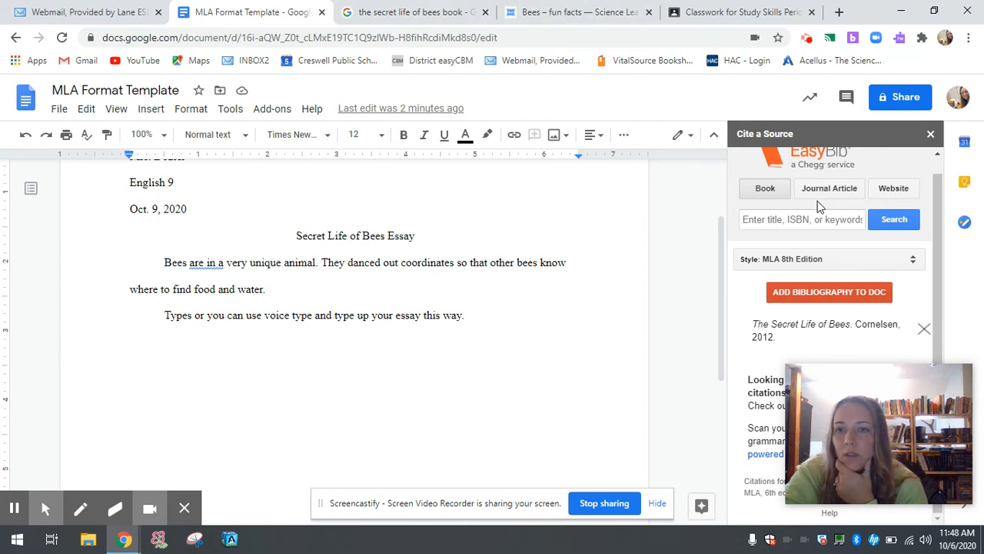
Switch EasyBib to Website and copy the Bees – fun facts article URL from its tab
left_click(892, 189)
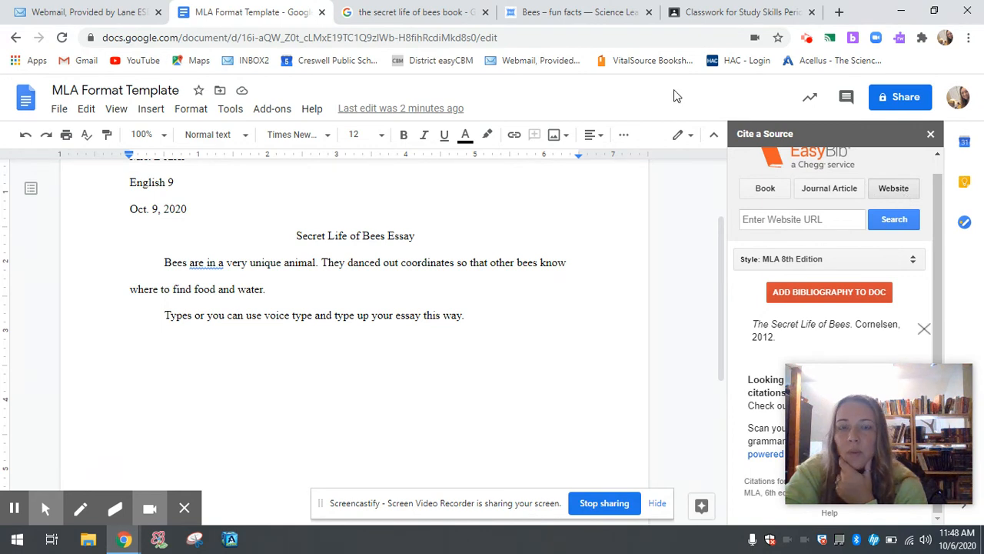
left_click(550, 23)
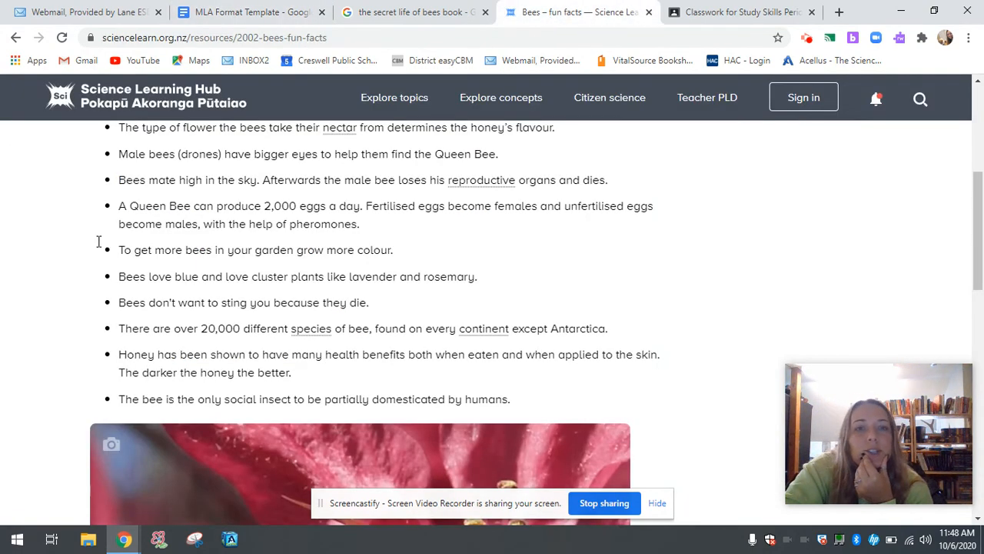
scroll(173, 242, "up", 5)
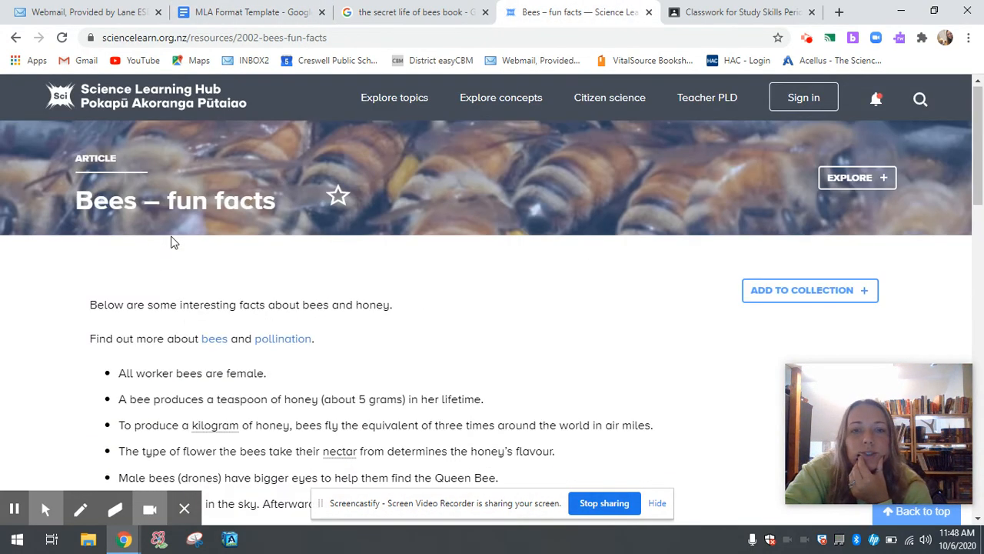
left_click(188, 39)
right_click(187, 43)
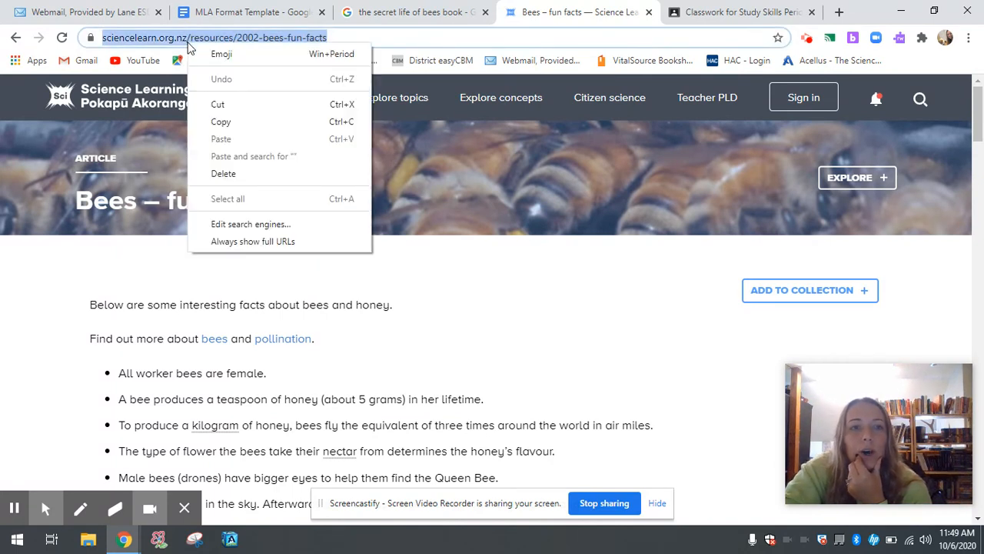
left_click(221, 121)
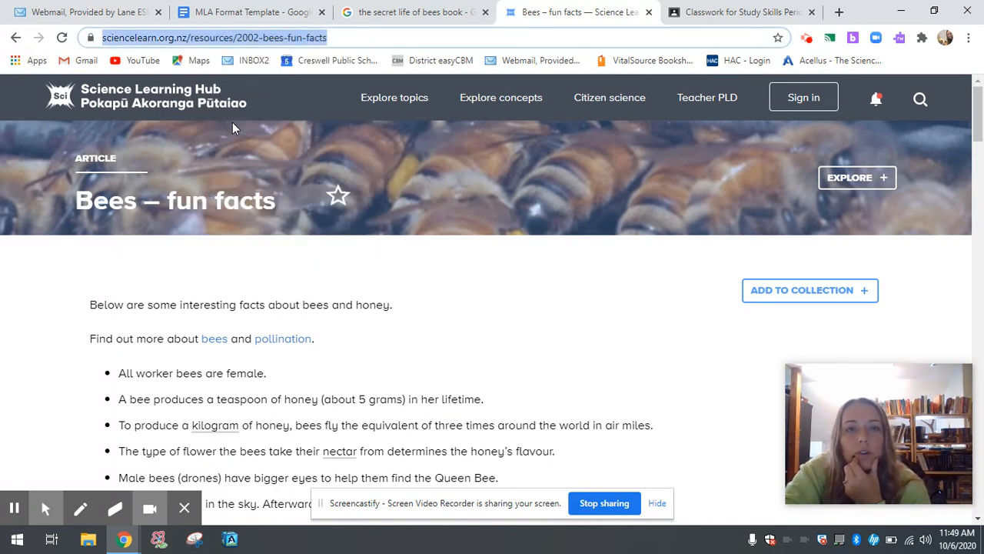
Paste the article URL into Enter Website URL and search for it
left_click(243, 14)
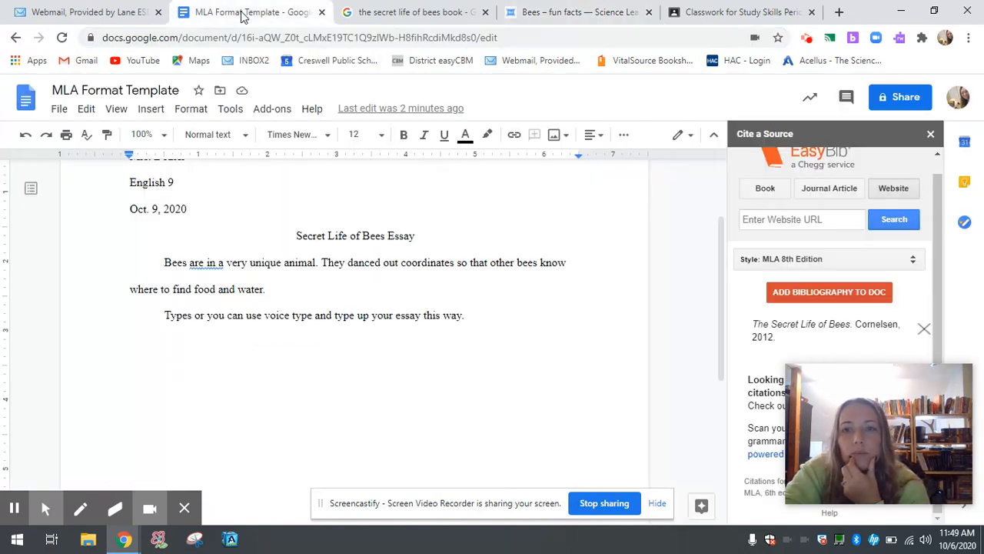
left_click(796, 220)
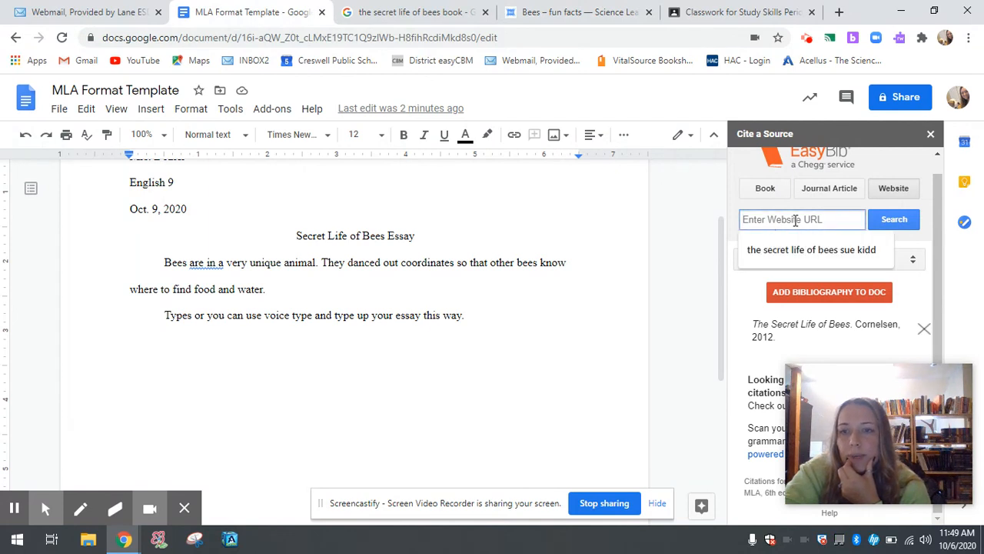
right_click(796, 221)
left_click(792, 336)
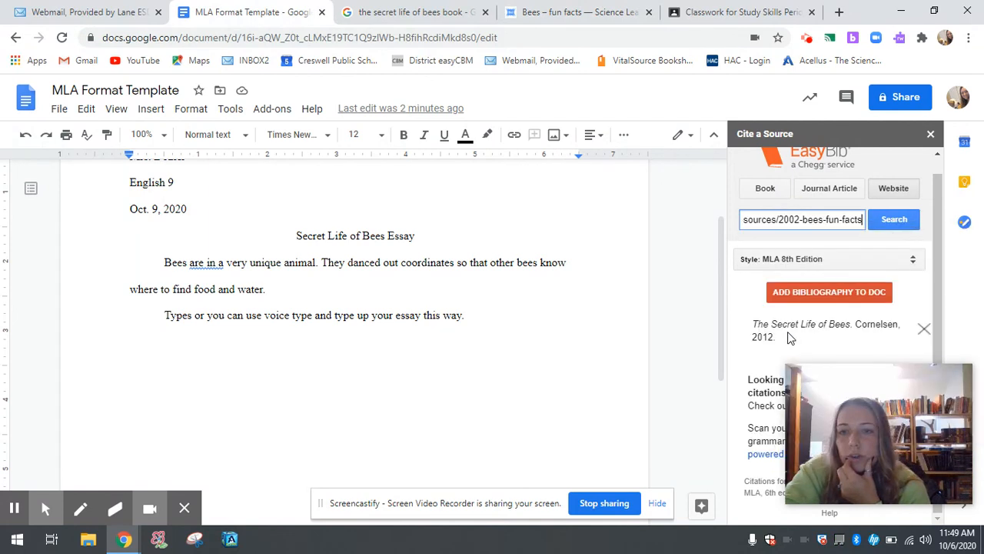
left_click(892, 219)
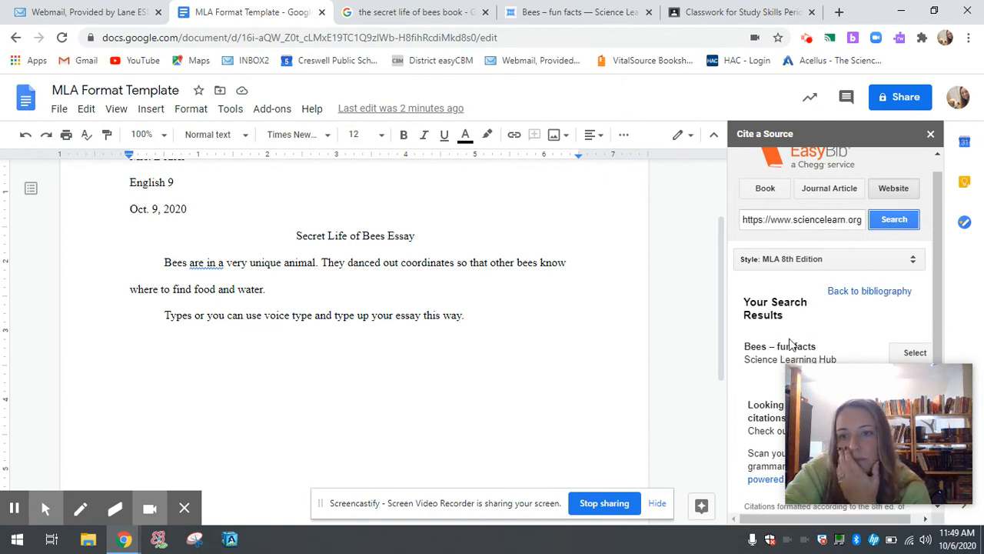
scroll(800, 338, "down", 1)
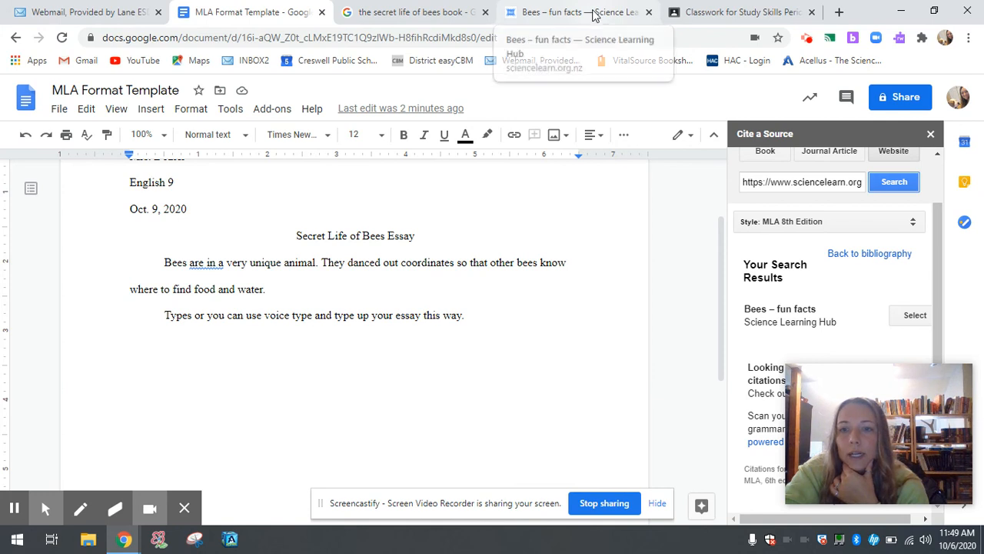
Select the 'Bees – fun facts / Science Learning Hub' result as the second citation
left_click(905, 319)
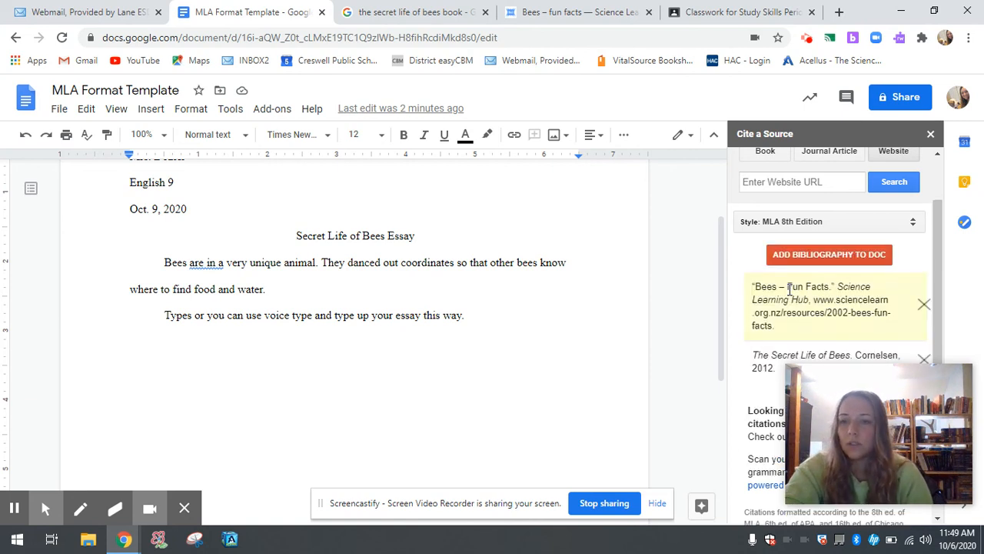
scroll(789, 289, "down", 1)
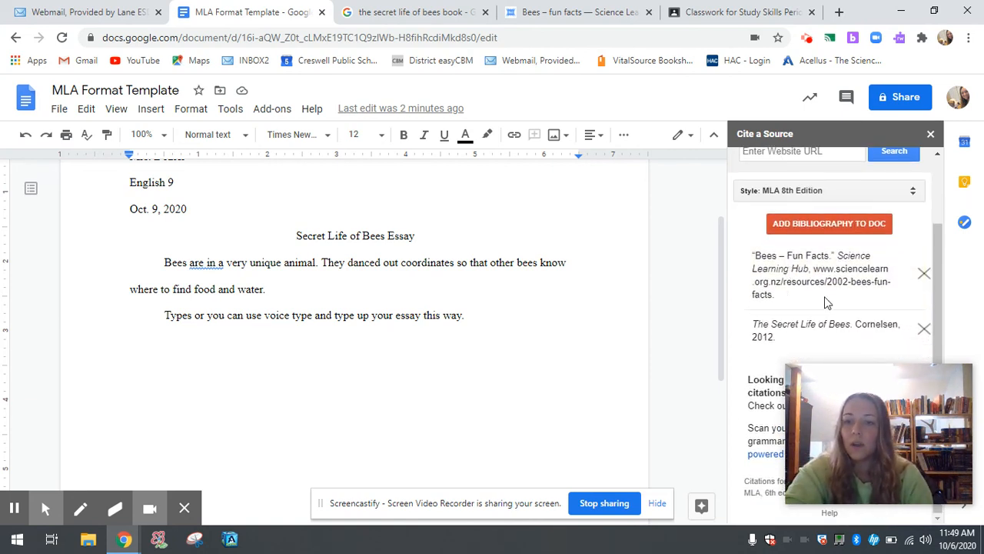
mouse_move(795, 365)
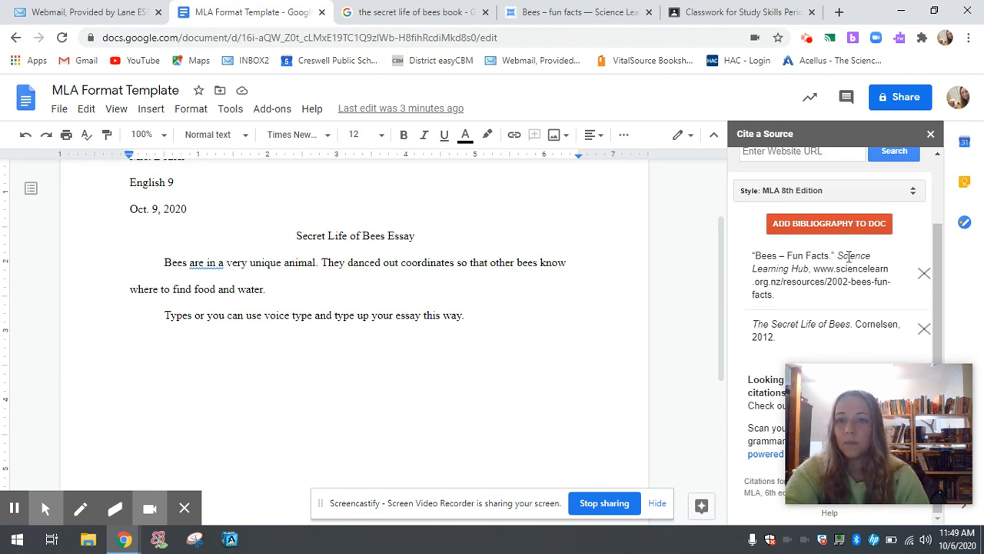
Add both citations to the essay as Works Cited, then close the Cite a Source sidebar
left_click(838, 231)
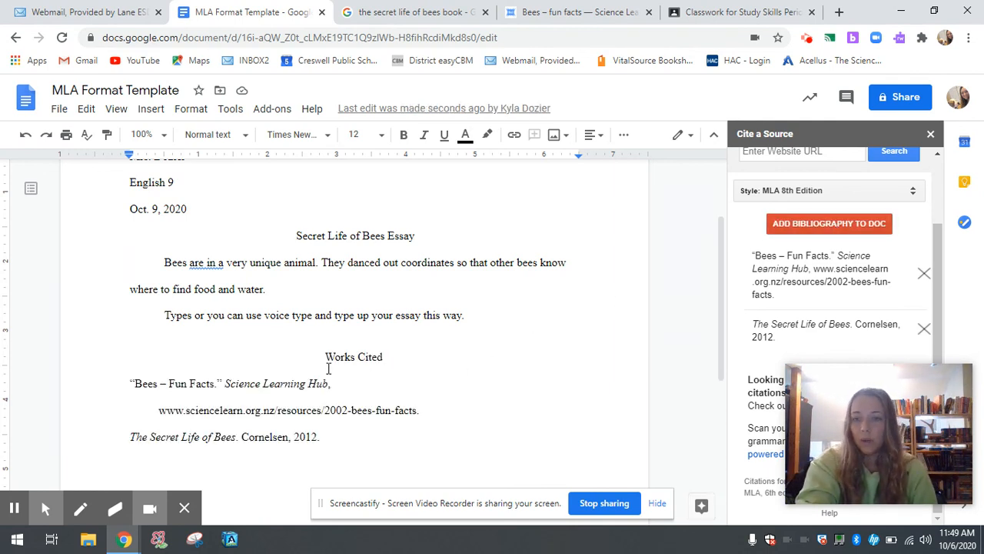
scroll(328, 368, "down", 1)
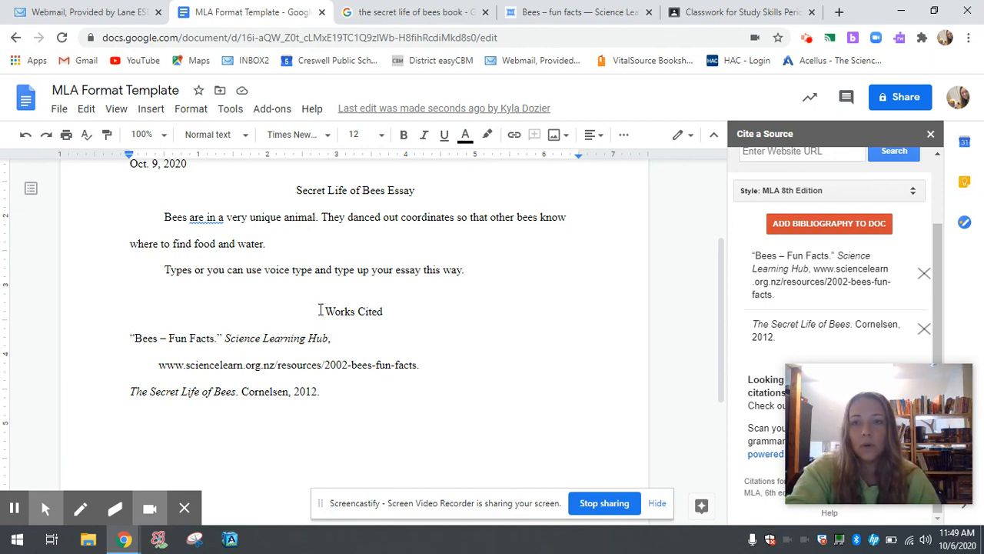
left_click(931, 134)
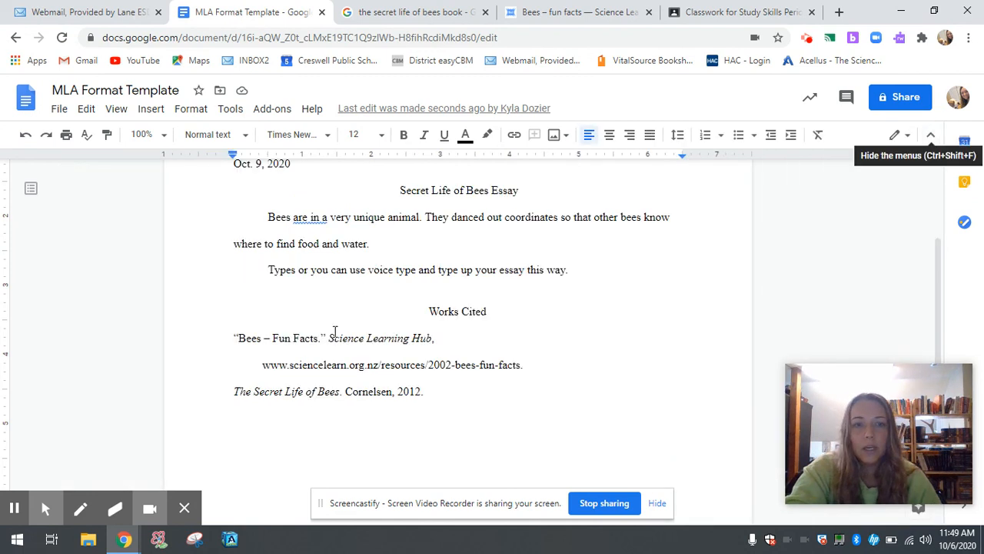
Insert a page break before 'Works Cited' so it begins a new page
left_click(430, 313)
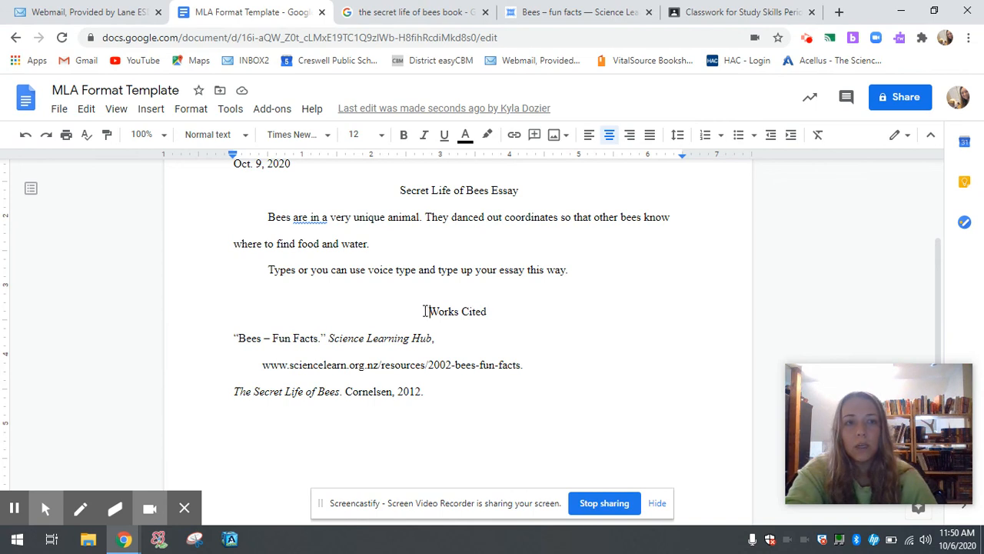
left_click(151, 111)
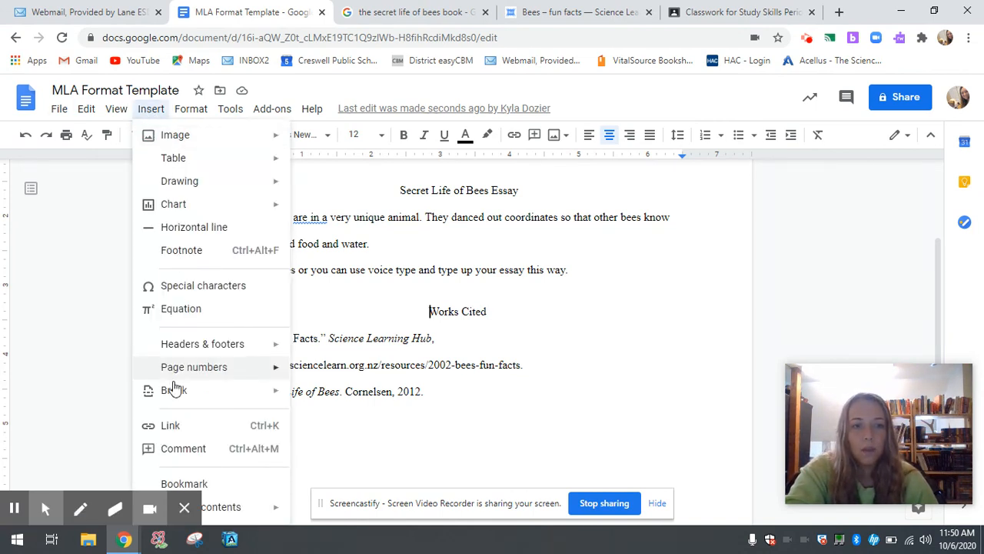
mouse_move(203, 396)
left_click(332, 405)
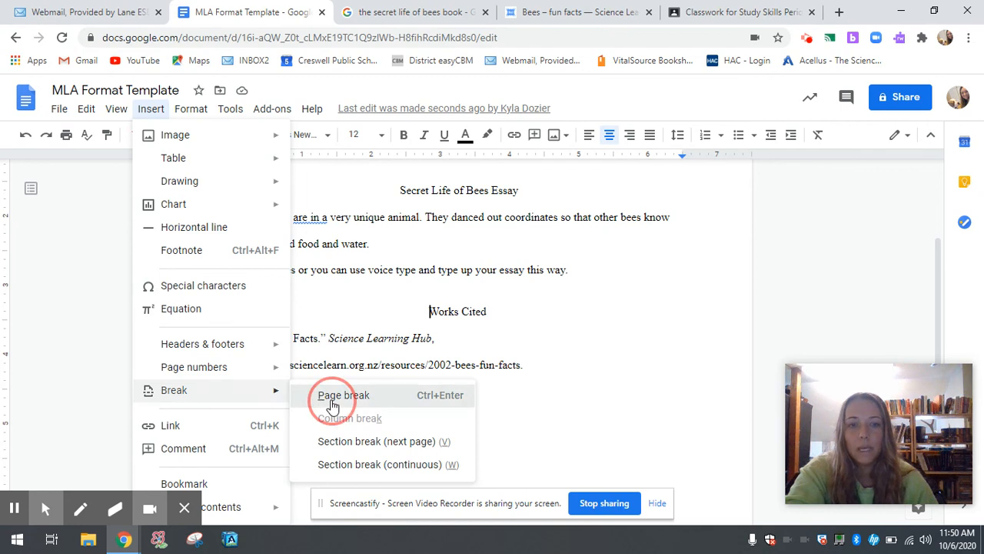
scroll(333, 400, "down", 3)
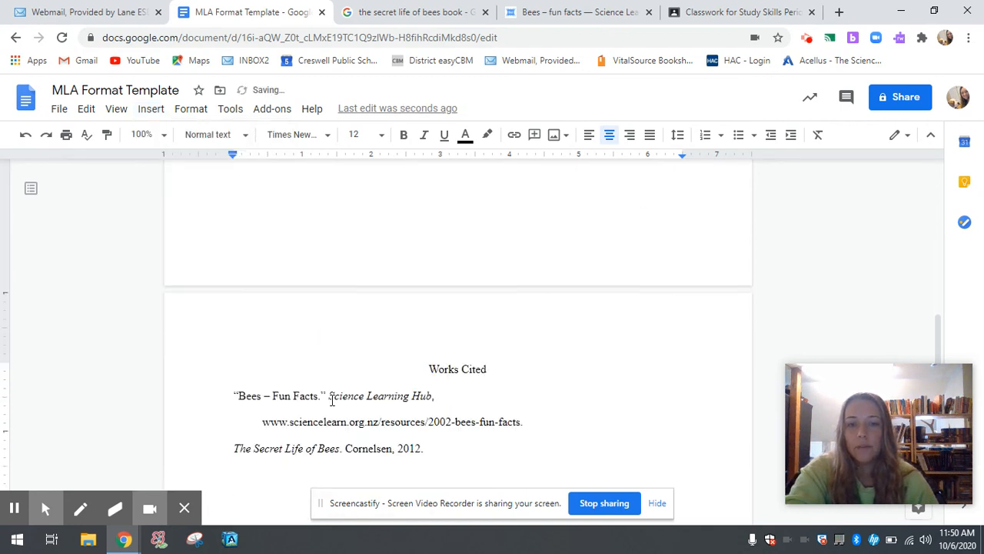
scroll(446, 310, "up", 10)
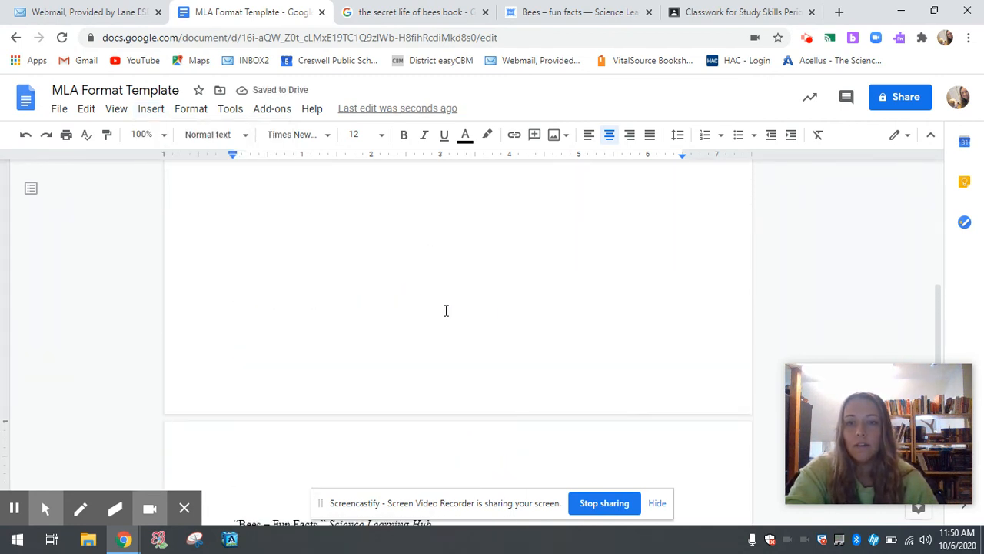